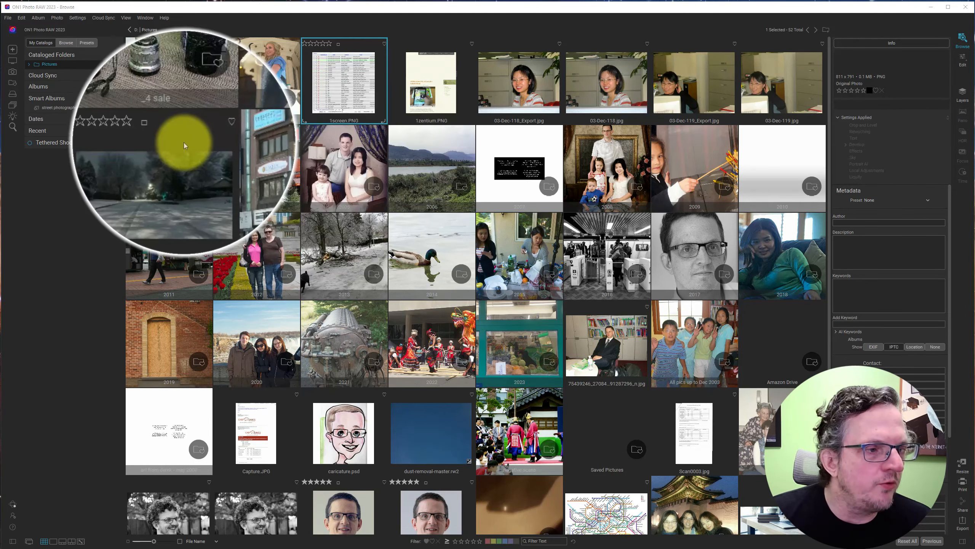
# Expand the Pictures cataloged folder, view the photos in the 04 April folder of 2008, and collapse 2008 again
pyautogui.click(30, 66)
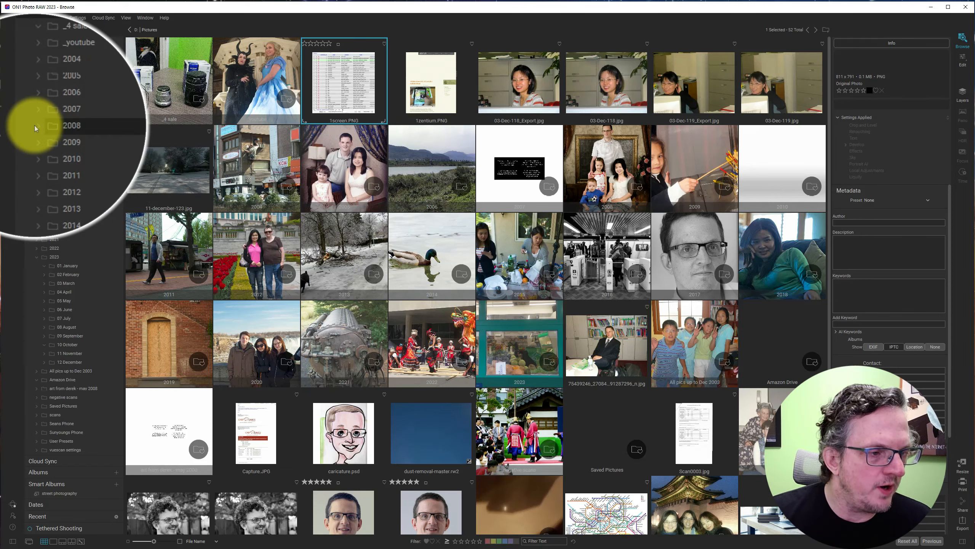
pyautogui.click(36, 127)
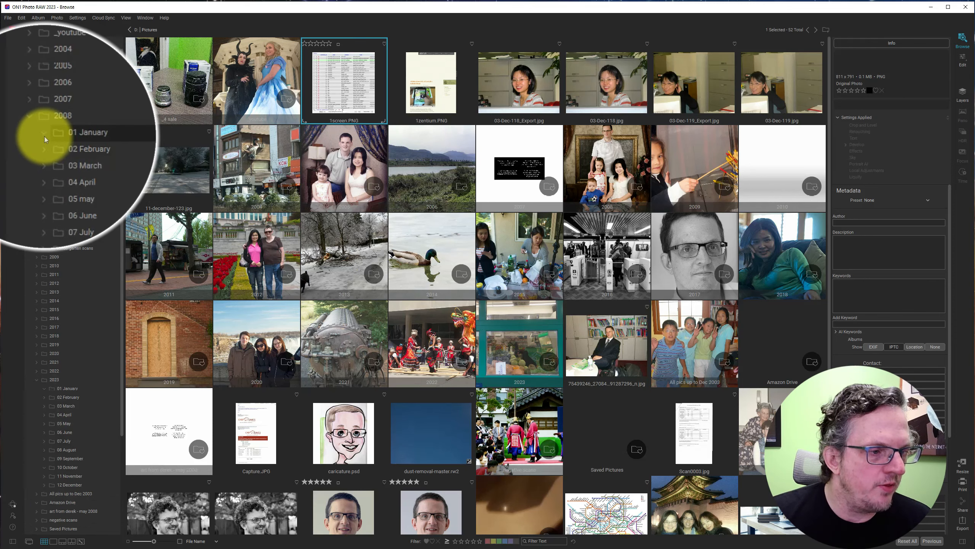
pyautogui.click(49, 162)
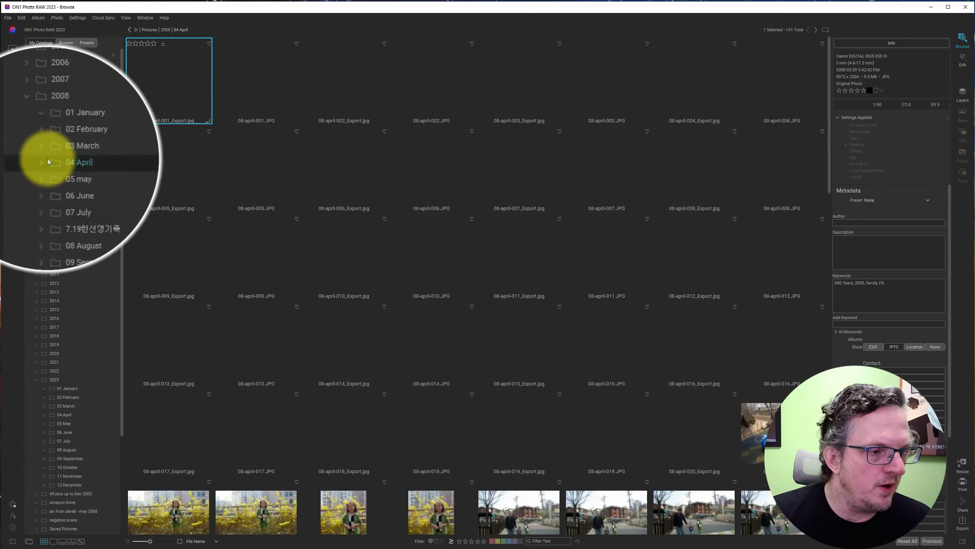
pyautogui.click(42, 162)
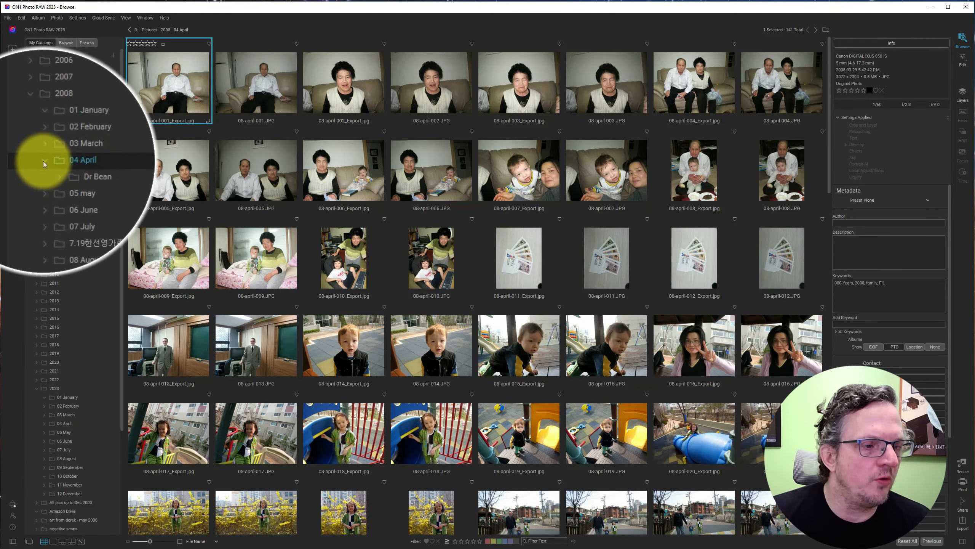
pyautogui.click(37, 125)
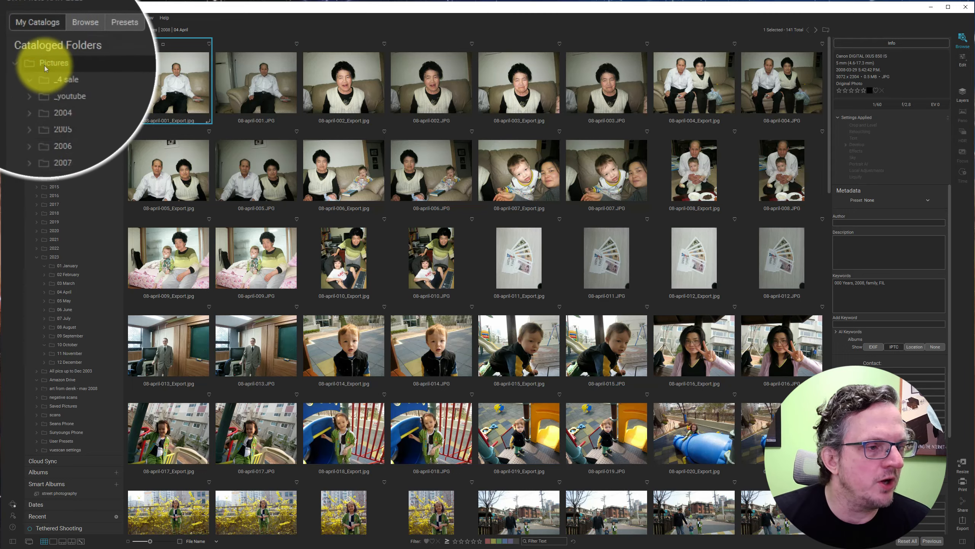
# Return to the Pictures cataloged folder and sort its subfolders at the top
pyautogui.click(45, 67)
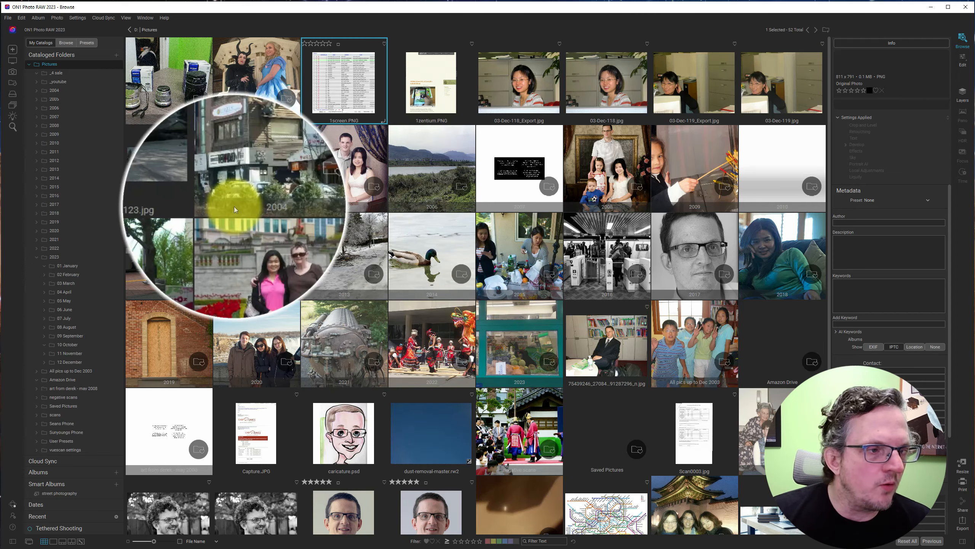
pyautogui.click(127, 18)
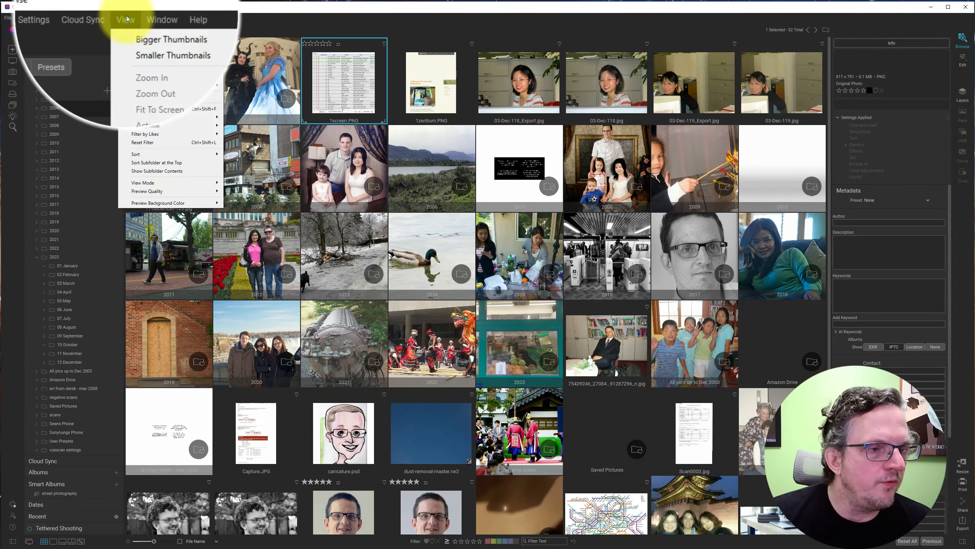
pyautogui.click(149, 166)
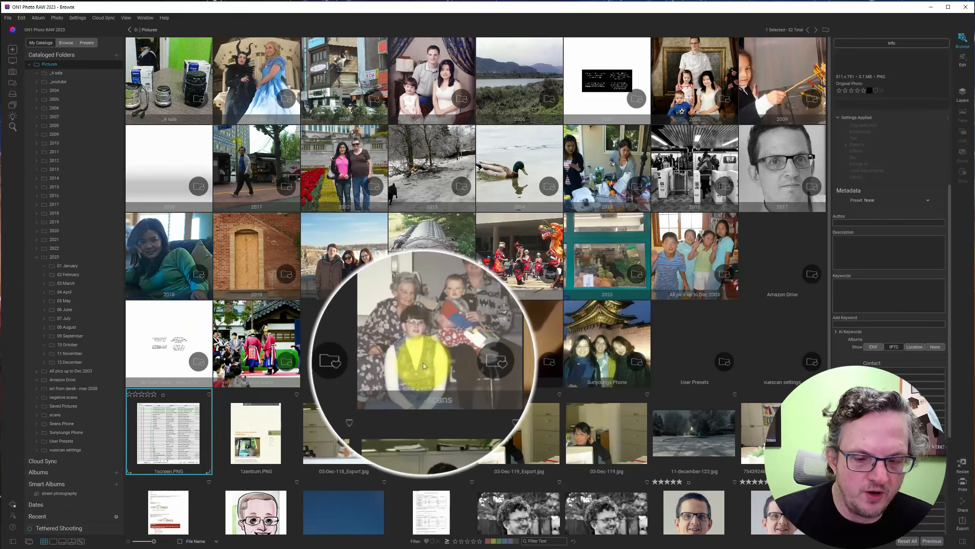
# Look through the Pictures folder, the 05 May and 06 June folders of 2023, and the 12 December folder of 2022
pyautogui.scroll(-3, 405, 360)
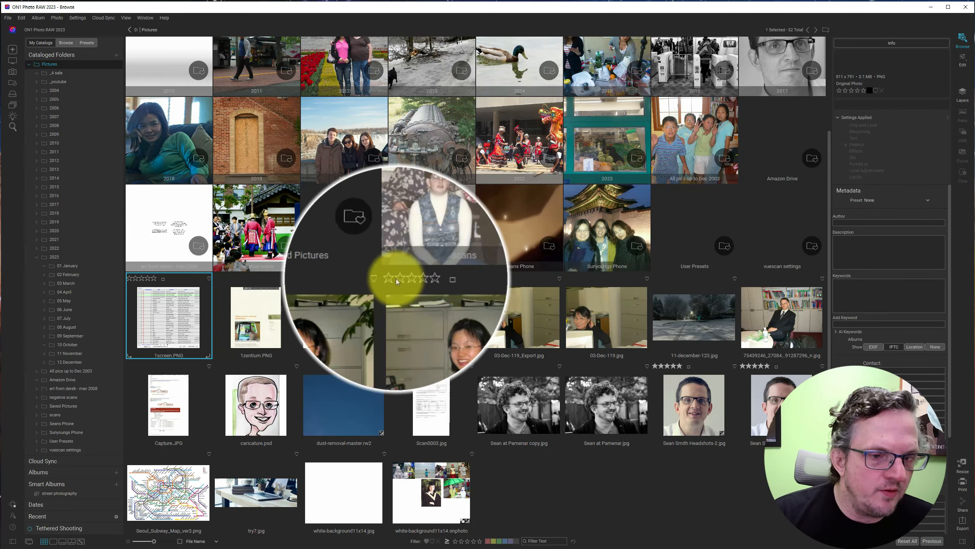
pyautogui.click(67, 303)
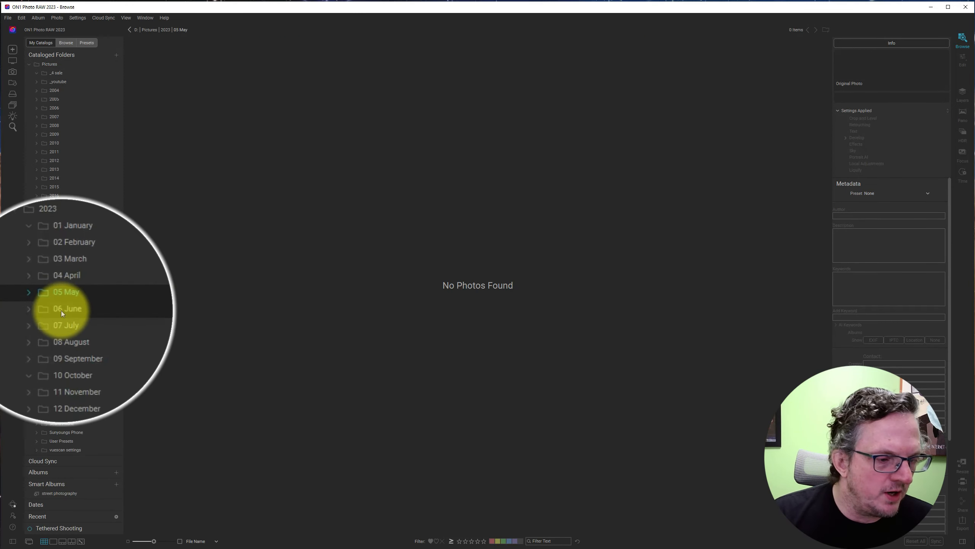
pyautogui.click(66, 311)
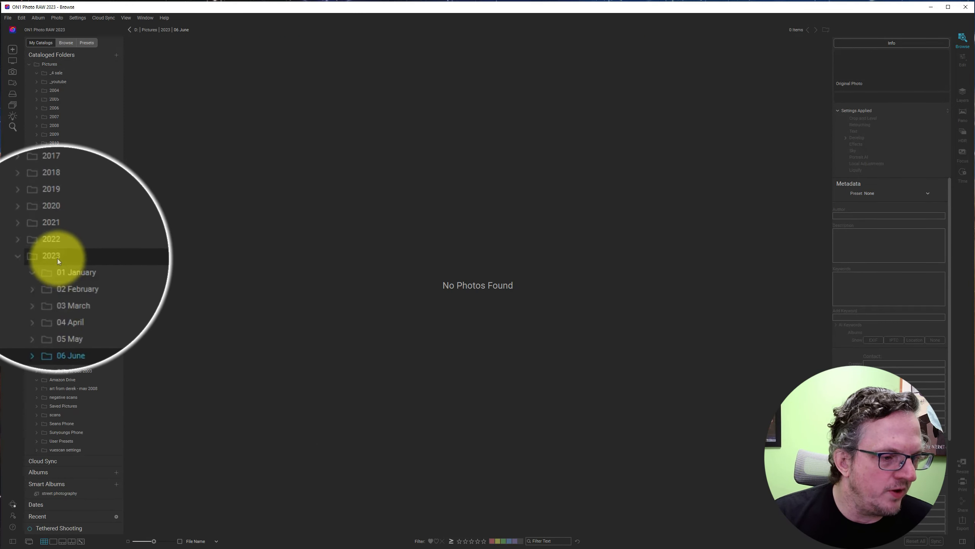
pyautogui.click(50, 249)
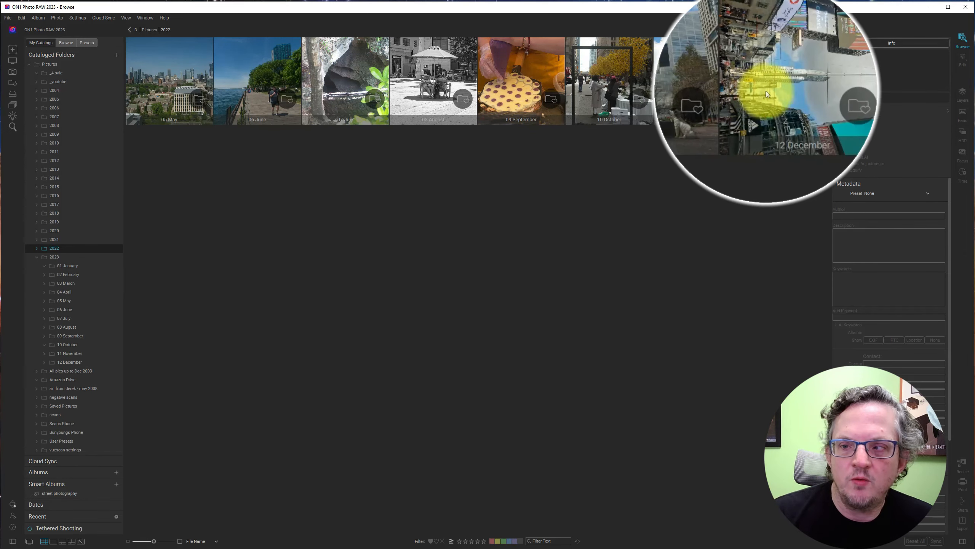
pyautogui.doubleClick(765, 94)
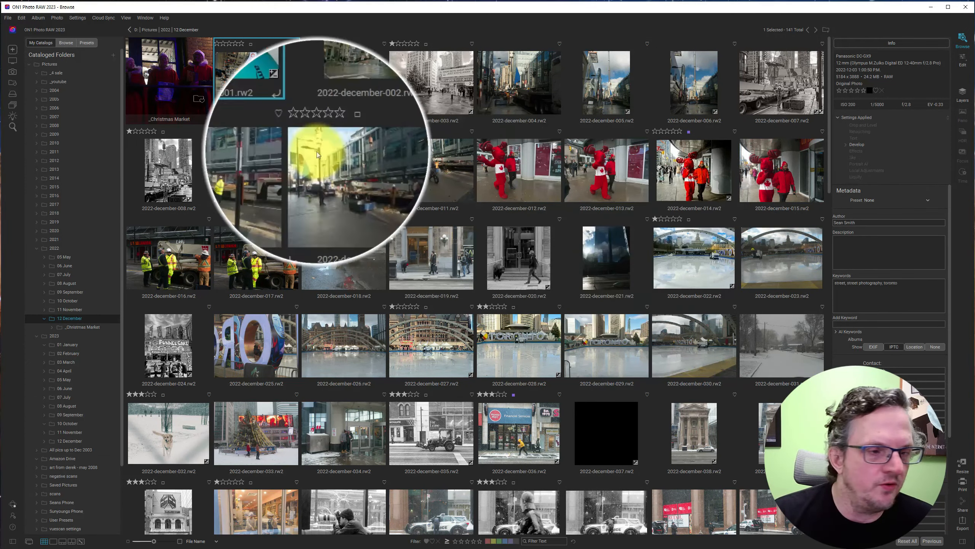
# Show the contents of all subfolders for the Pictures cataloged folder
pyautogui.click(49, 64)
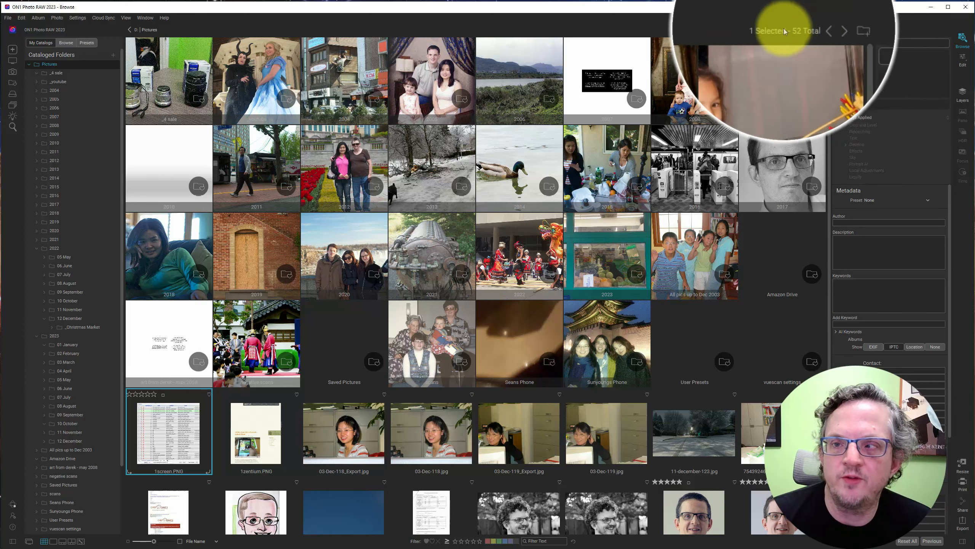
pyautogui.click(126, 18)
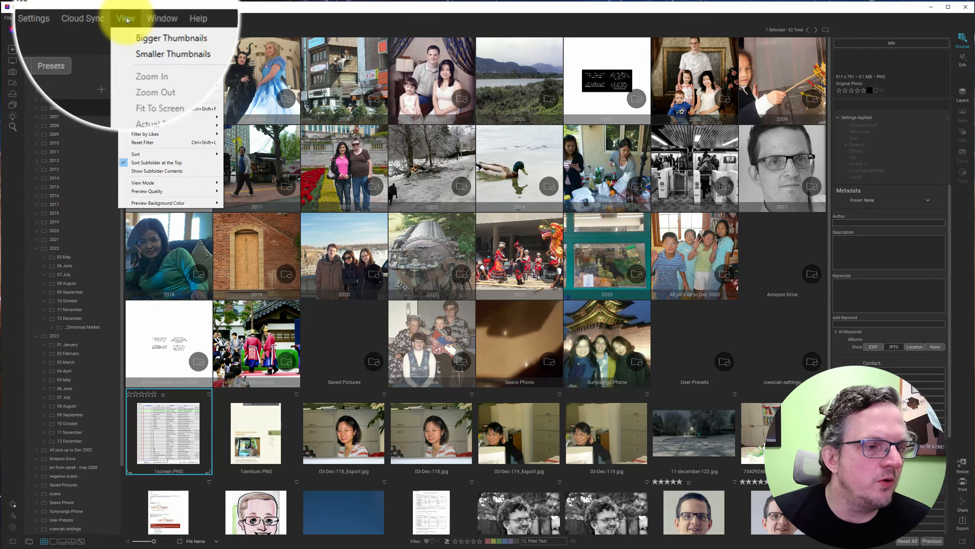
pyautogui.click(145, 175)
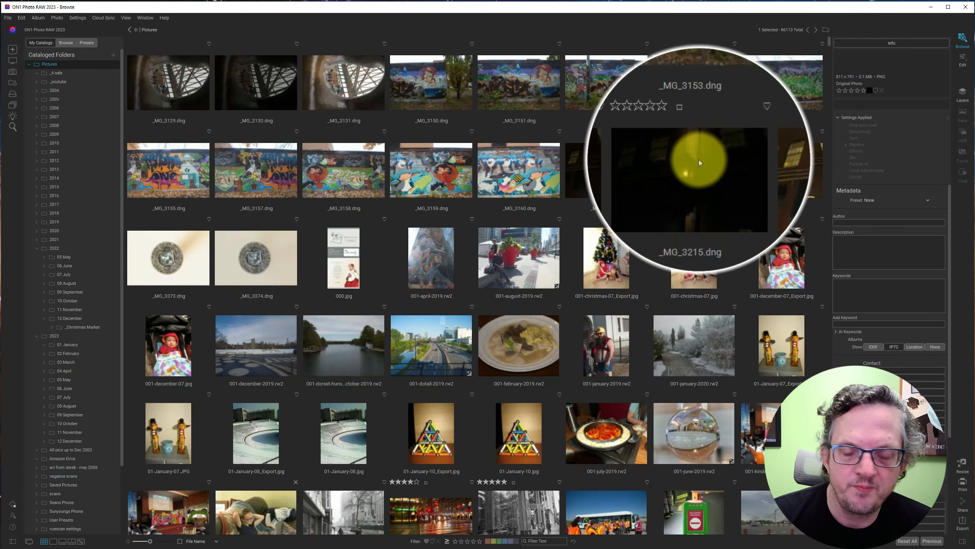
# Turn off the display of subfolder contents and collapse the Pictures folder tree
pyautogui.click(127, 18)
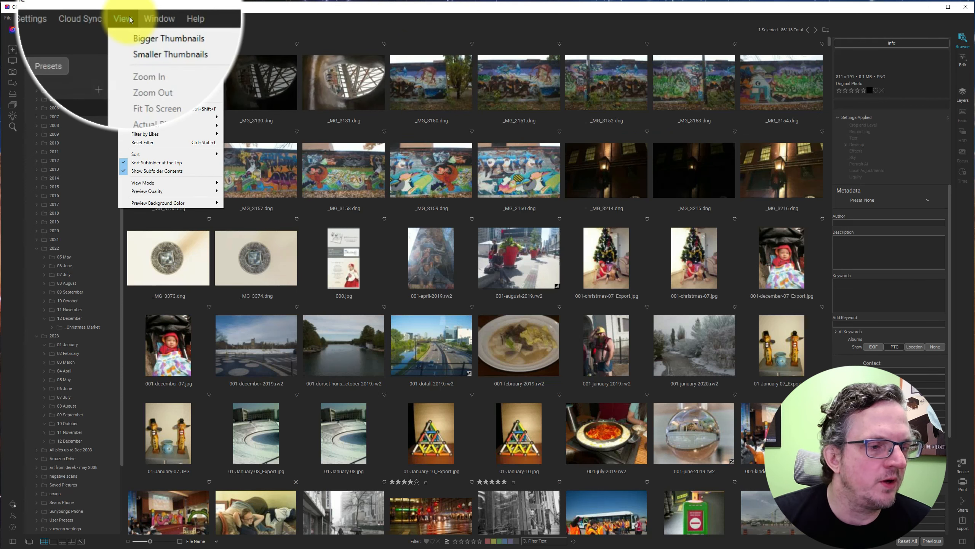
pyautogui.click(153, 173)
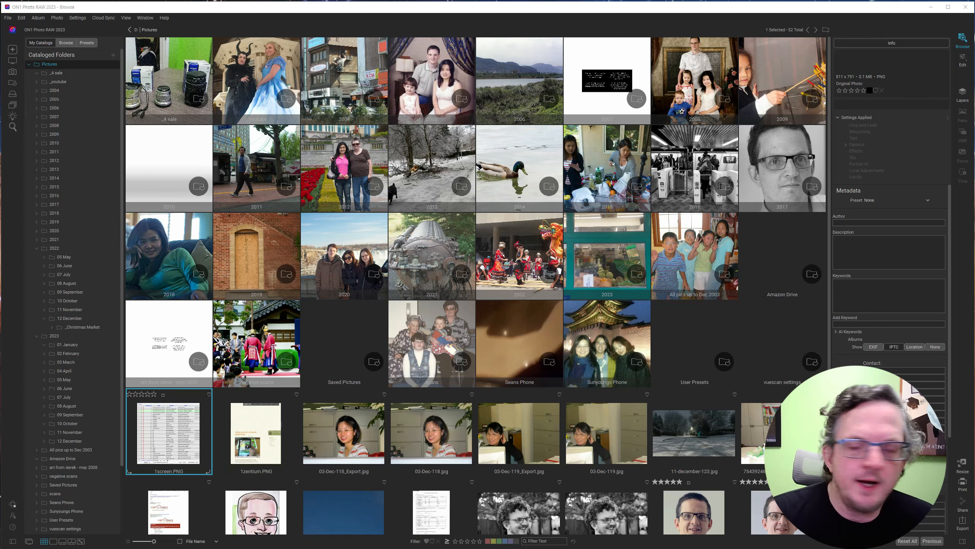
pyautogui.click(29, 65)
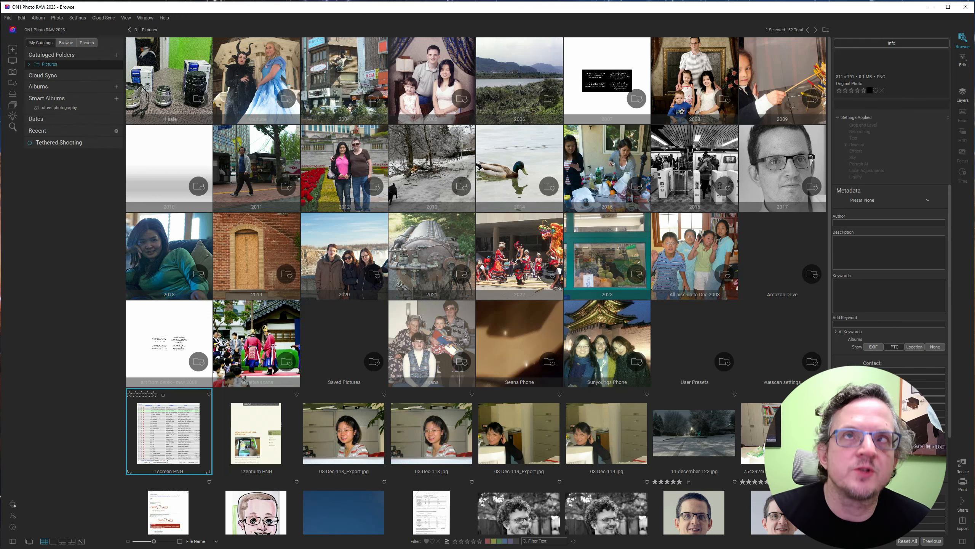
# Bring the File Explorer window of the test-catalog folder into view, examine its image files, and move it away
pyautogui.moveTo(698, 1); pyautogui.dragTo(474, 103)
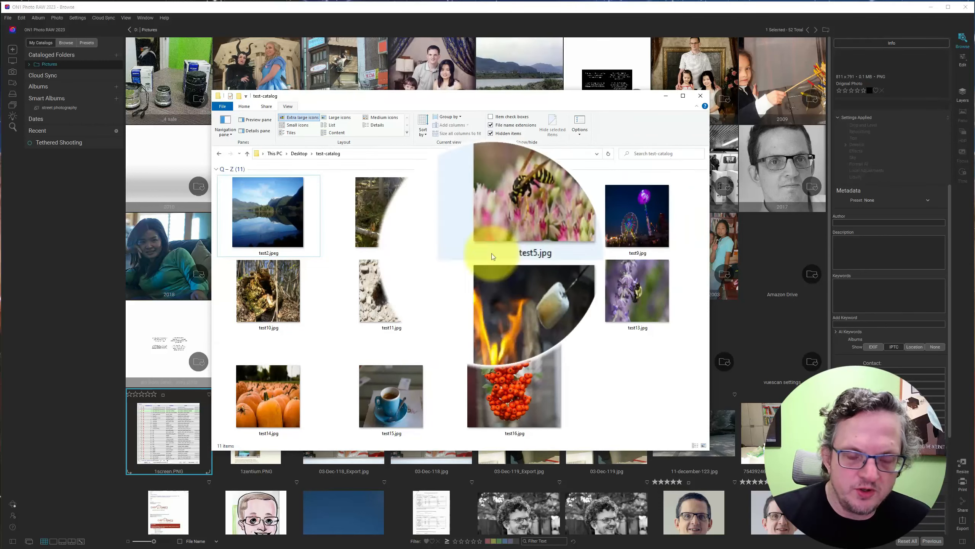
pyautogui.moveTo(521, 370)
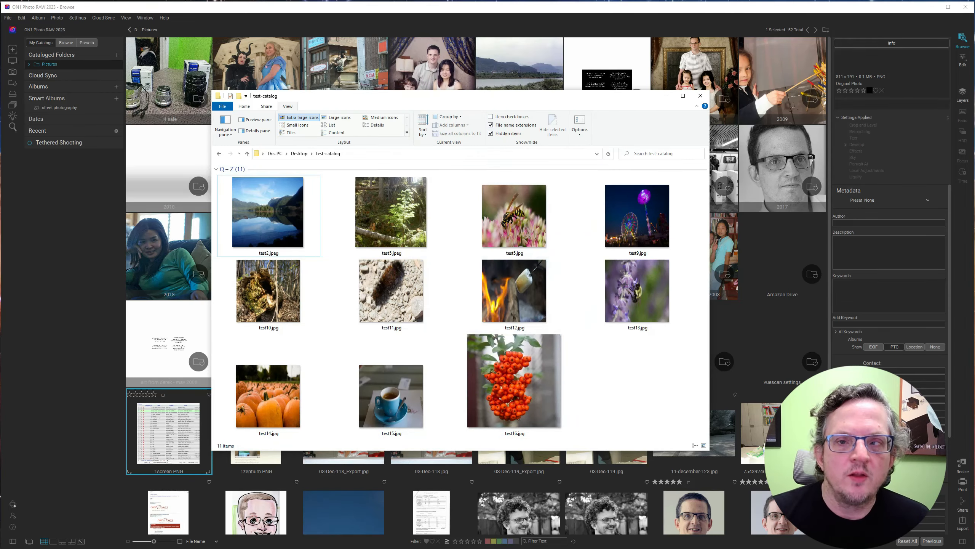
pyautogui.moveTo(421, 97); pyautogui.dragTo(974, 92)
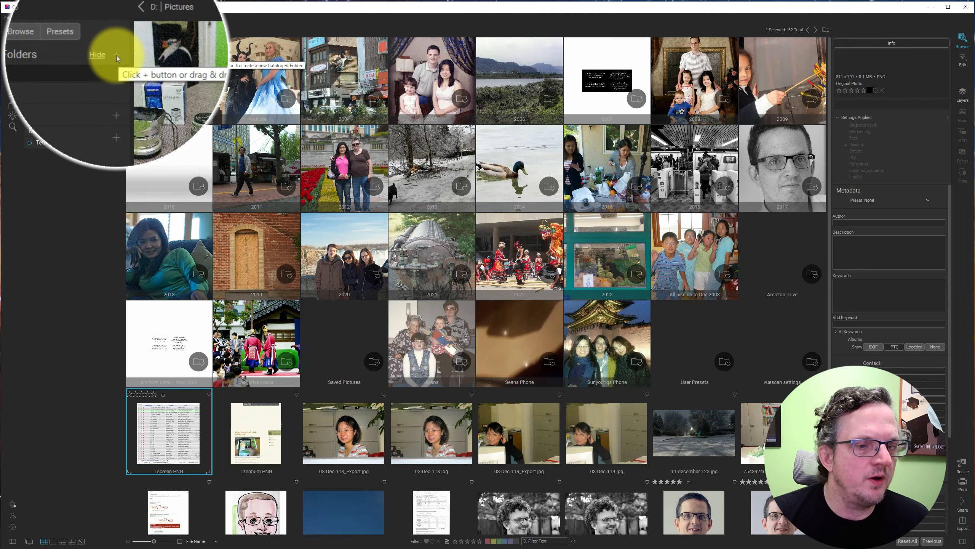
# Add the test-catalog folder from the Desktop as a cataloged folder with Standard Sized previews
pyautogui.click(116, 54)
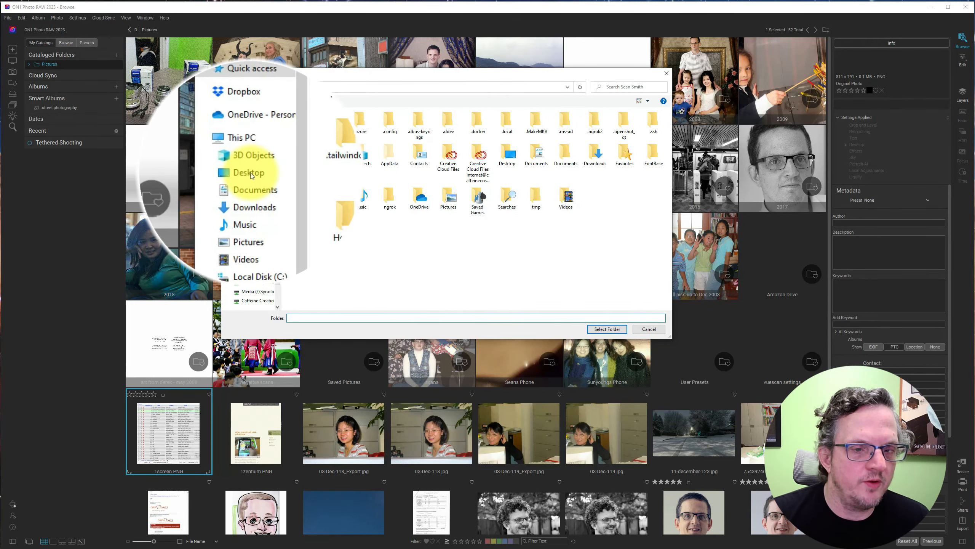
pyautogui.click(251, 175)
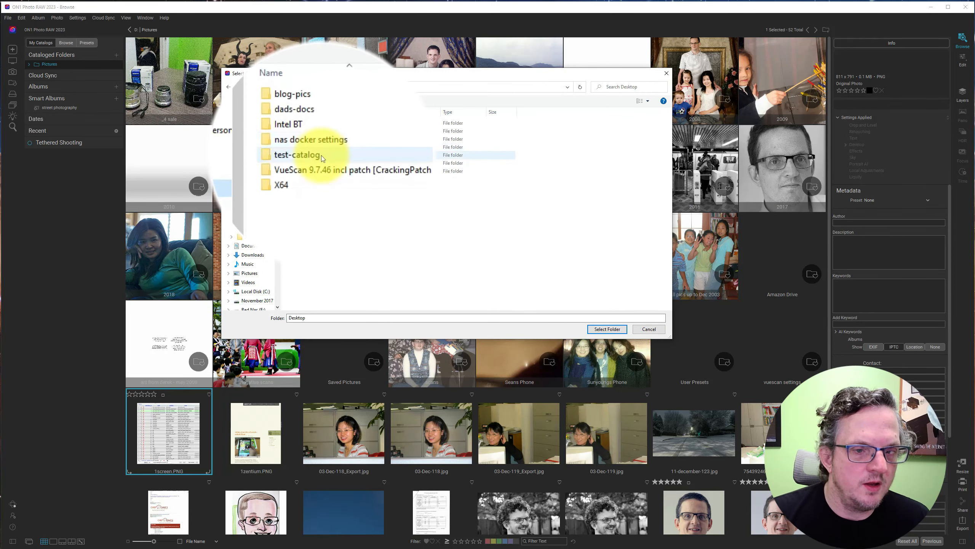
pyautogui.click(322, 158)
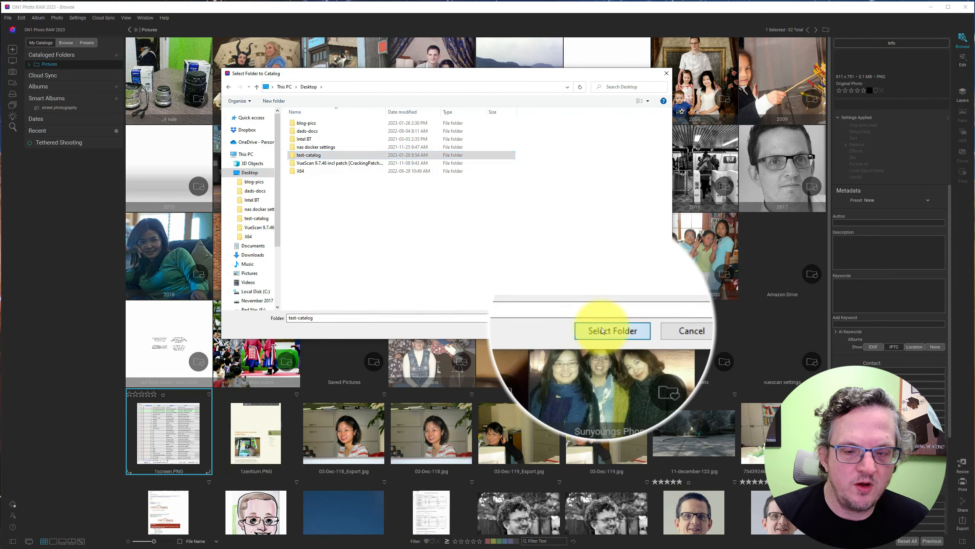
pyautogui.click(602, 329)
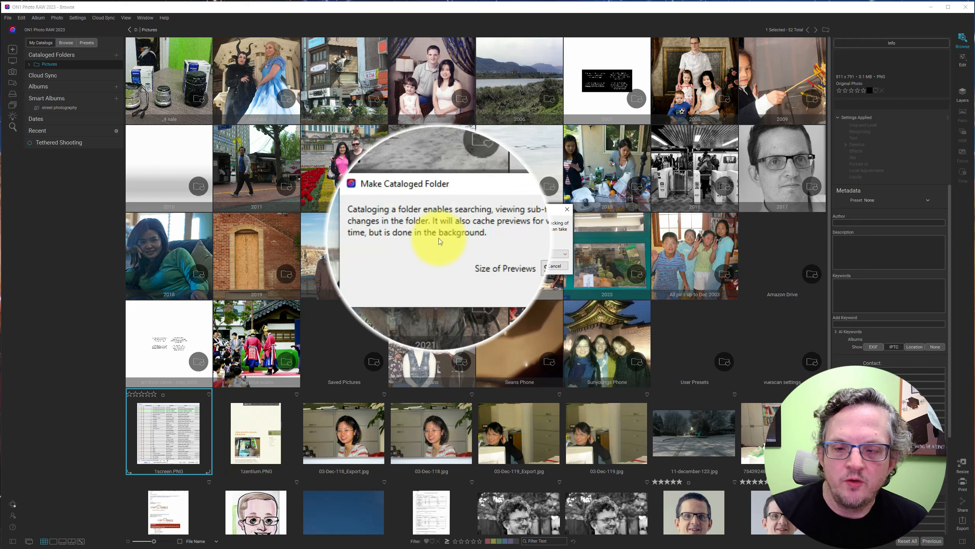
pyautogui.click(504, 257)
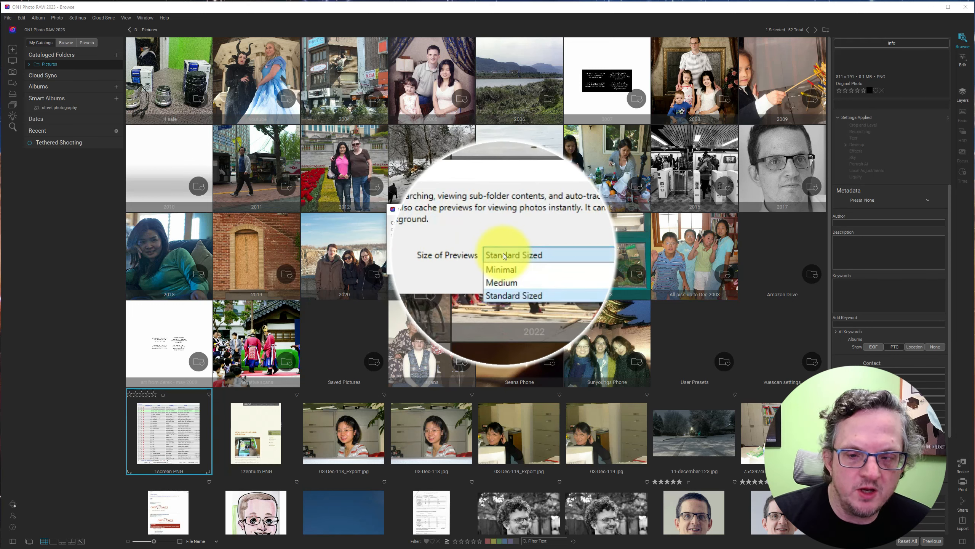
pyautogui.click(504, 254)
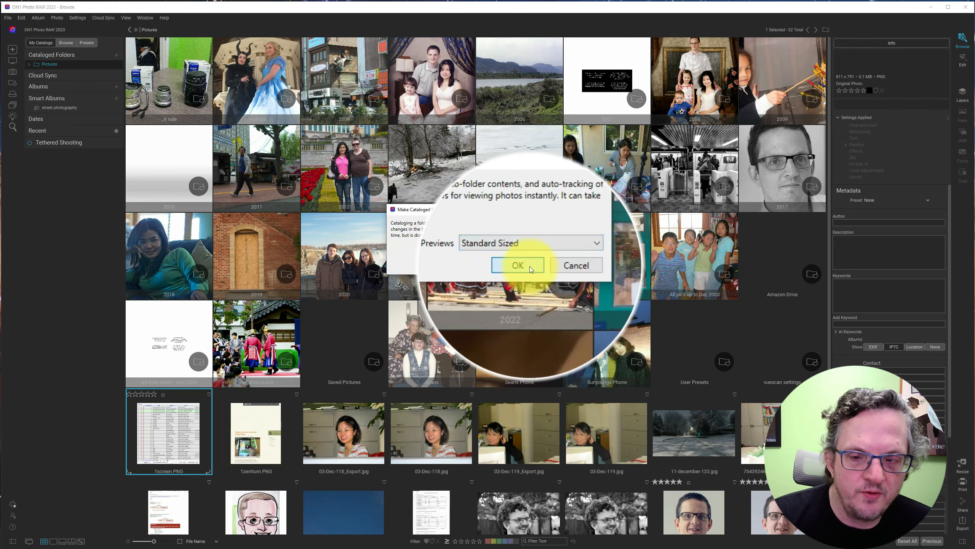
pyautogui.click(529, 267)
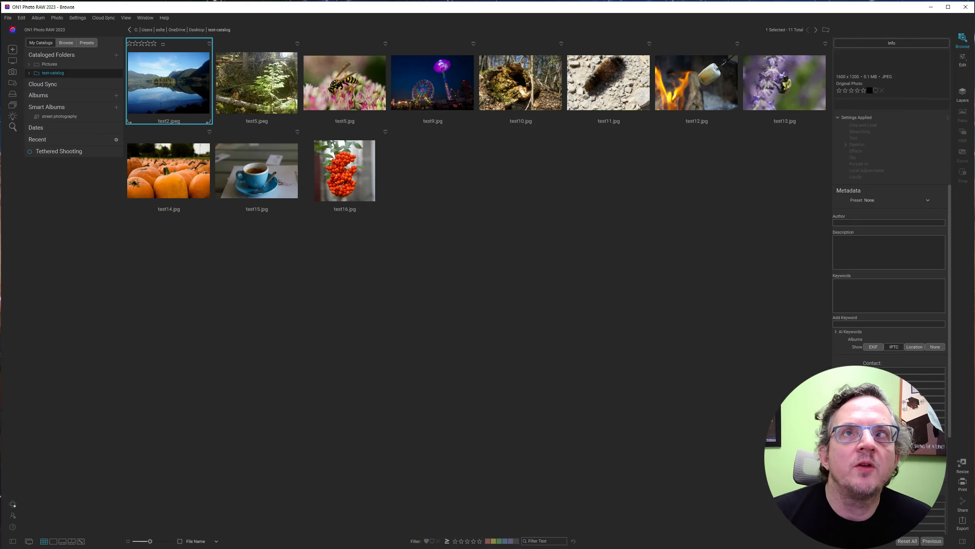
# Check the test-catalog folder in File Explorer for .on1 sidecar files and move the window away again
pyautogui.moveTo(717, 0); pyautogui.dragTo(500, 93)
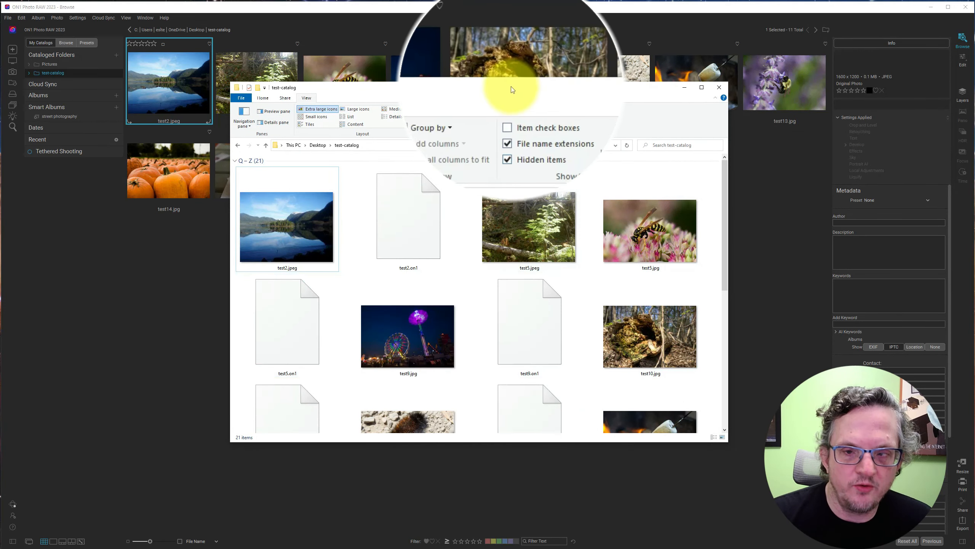
pyautogui.moveTo(481, 94); pyautogui.dragTo(718, 0)
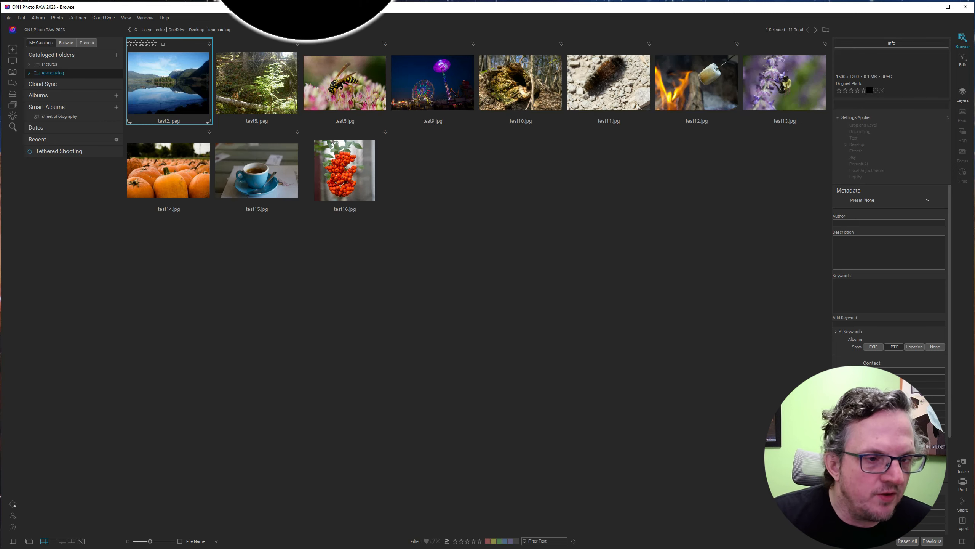
# Enlarge test2.jpeg in the single-photo view, switch to the filmstrip view, and step through the photos to test11.jpg
pyautogui.click(56, 542)
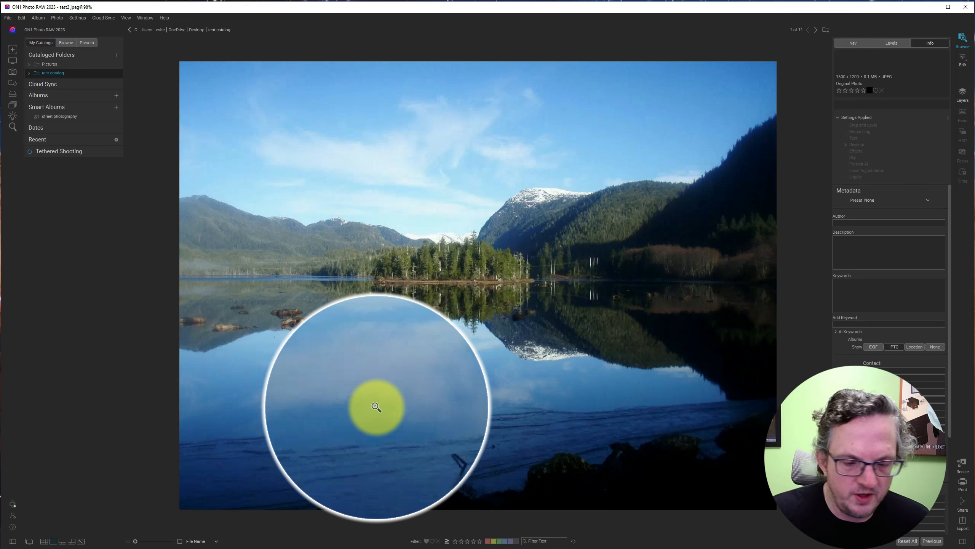
pyautogui.press('n')
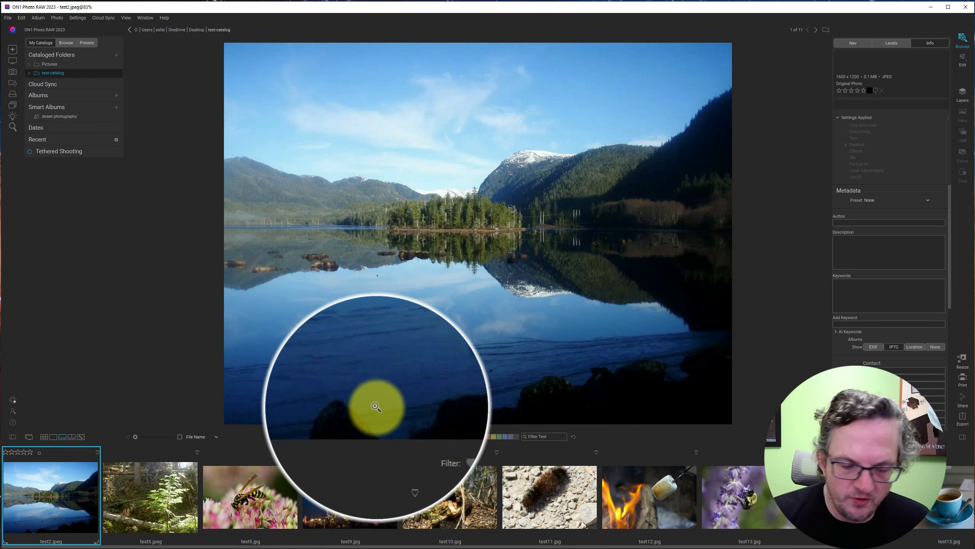
pyautogui.press('Right')
pyautogui.press('Right')
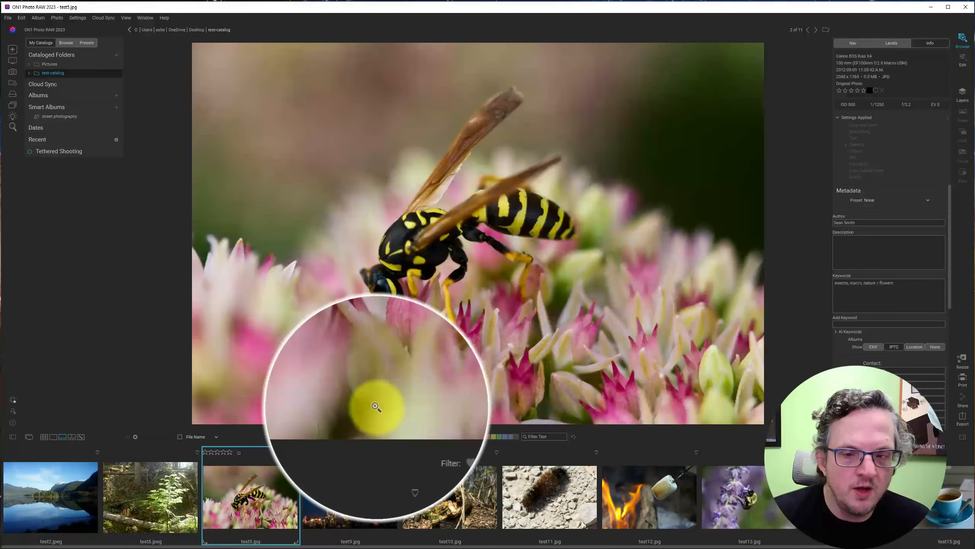
pyautogui.press('Right')
pyautogui.press('Right')
pyautogui.press('Right')
pyautogui.press('Right')
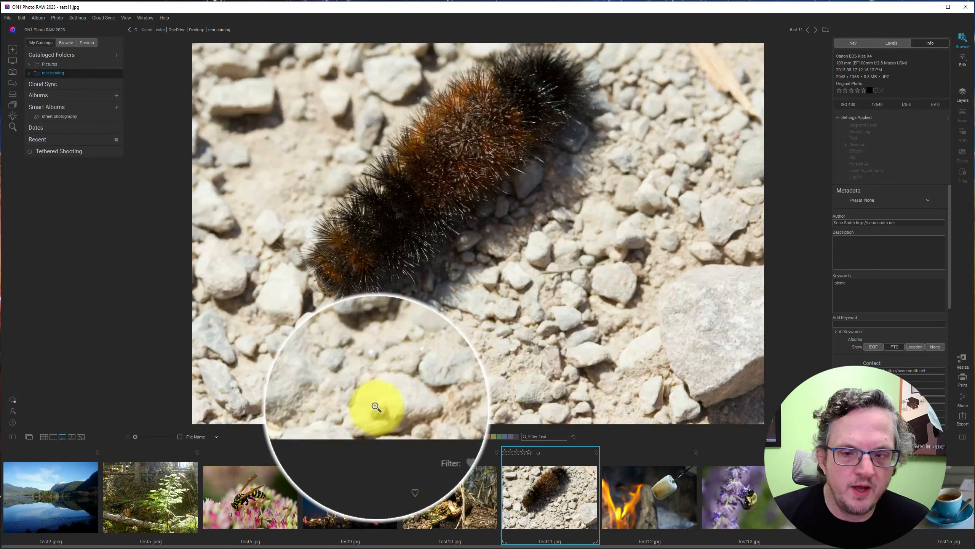
# Step back through the filmstrip to test9.jpg and forward again to test12.jpg
pyautogui.press('Left')
pyautogui.press('Left')
pyautogui.press('Left')
pyautogui.press('Left')
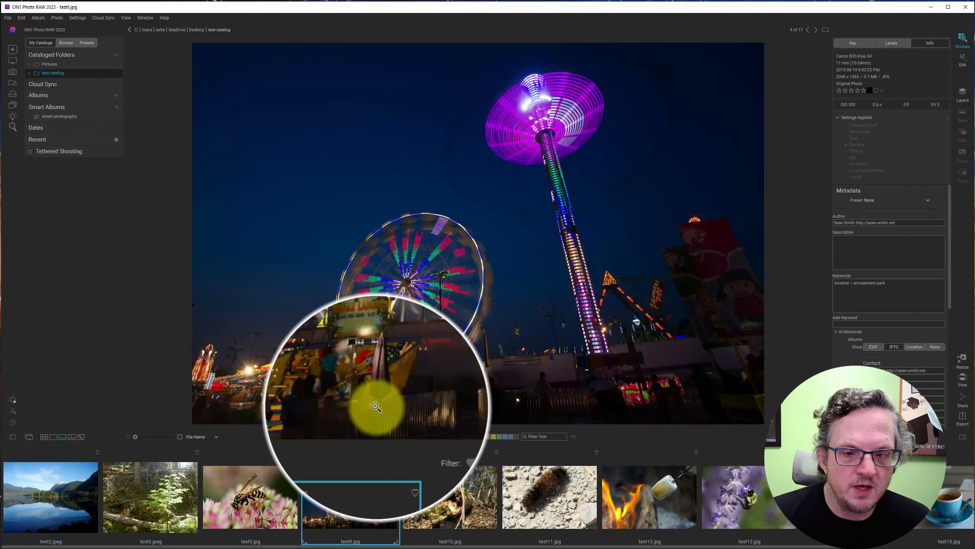
pyautogui.press('Right')
pyautogui.press('Right')
pyautogui.press('Right')
pyautogui.press('Right')
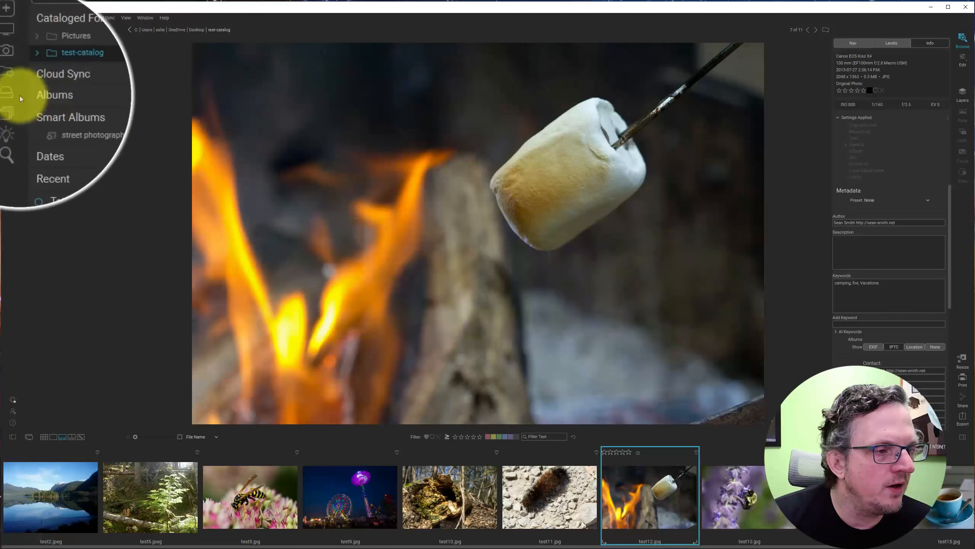
# Switch to the thumbnail grid view and create a new album named Winter without adding the selected items
pyautogui.click(107, 94)
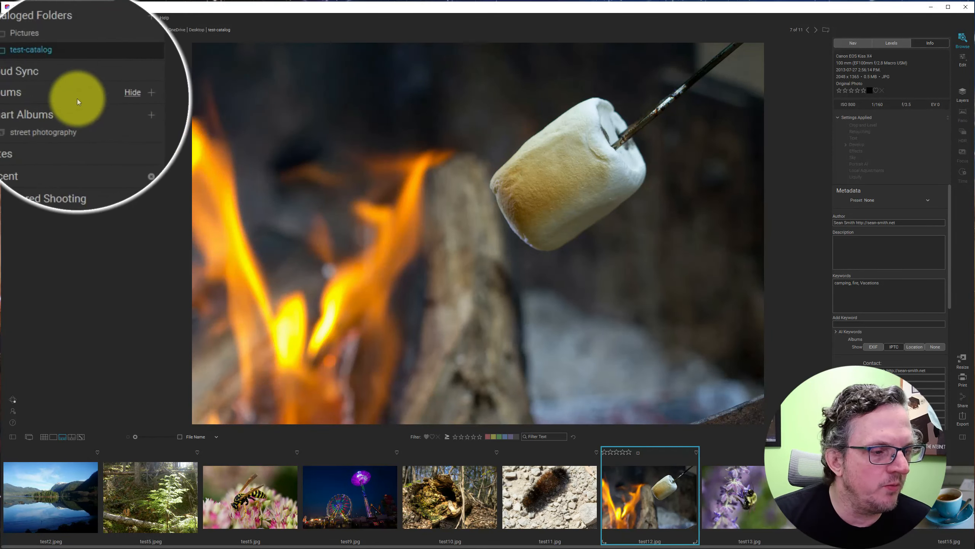
pyautogui.click(43, 437)
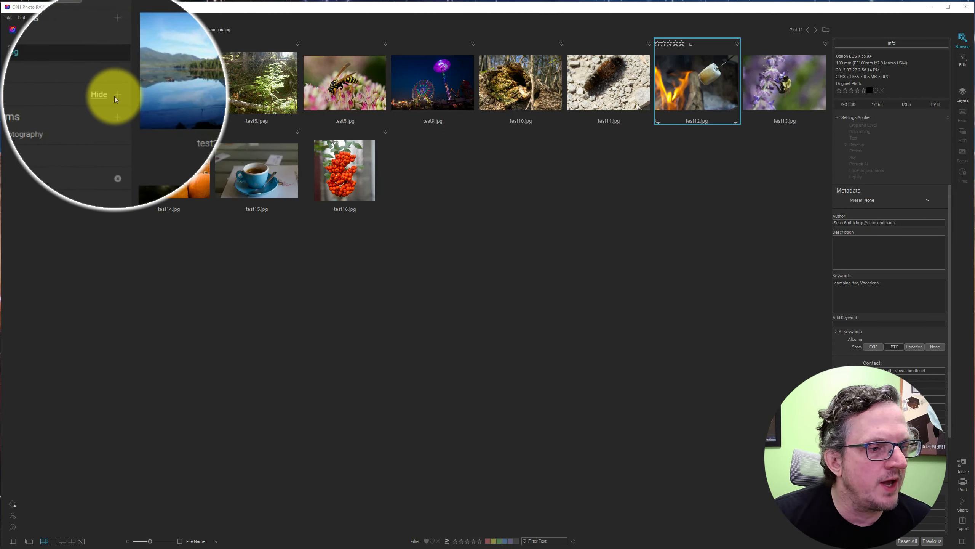
pyautogui.click(116, 95)
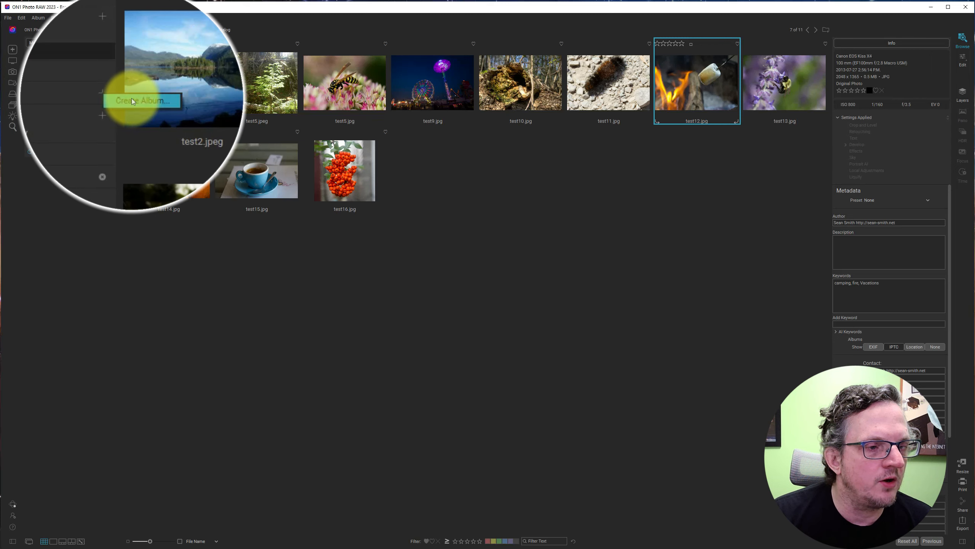
pyautogui.click(131, 98)
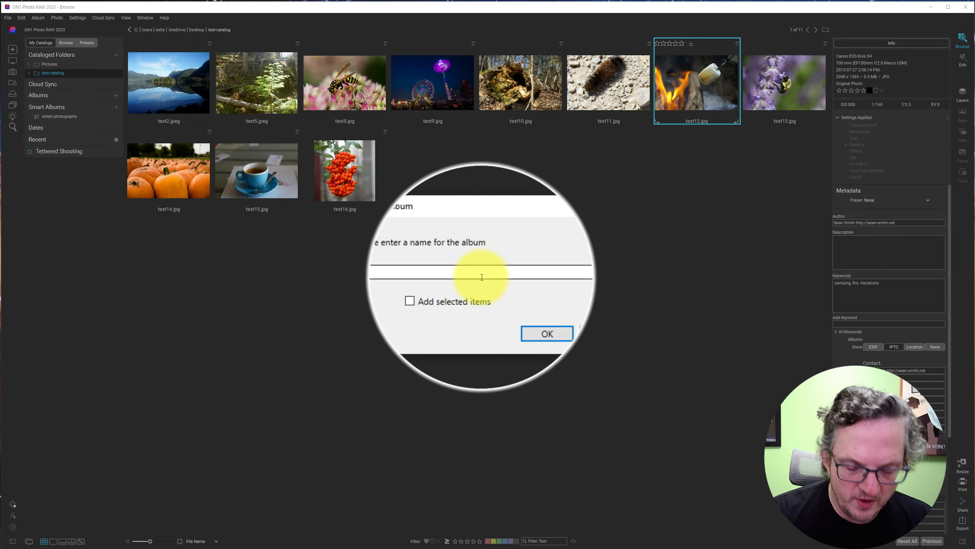
pyautogui.write('Winter')
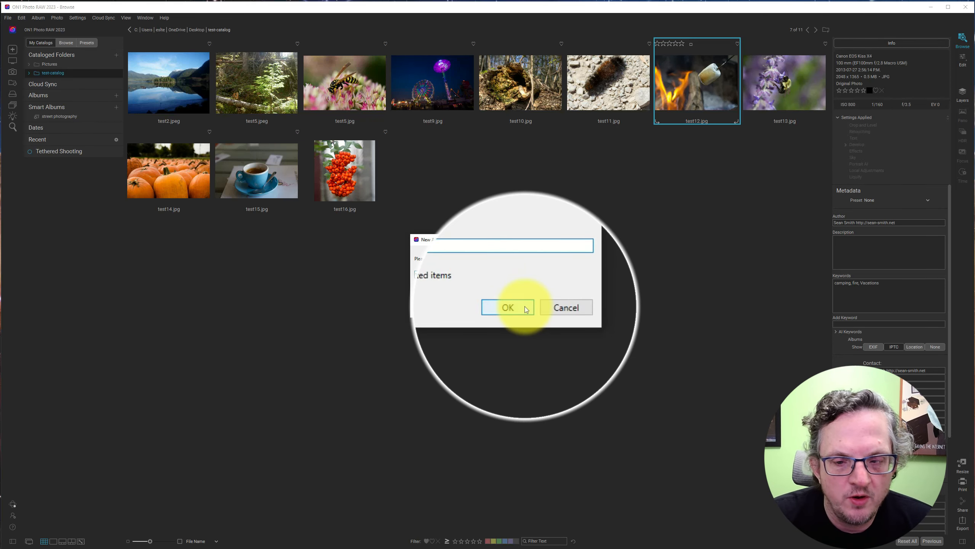
pyautogui.click(524, 307)
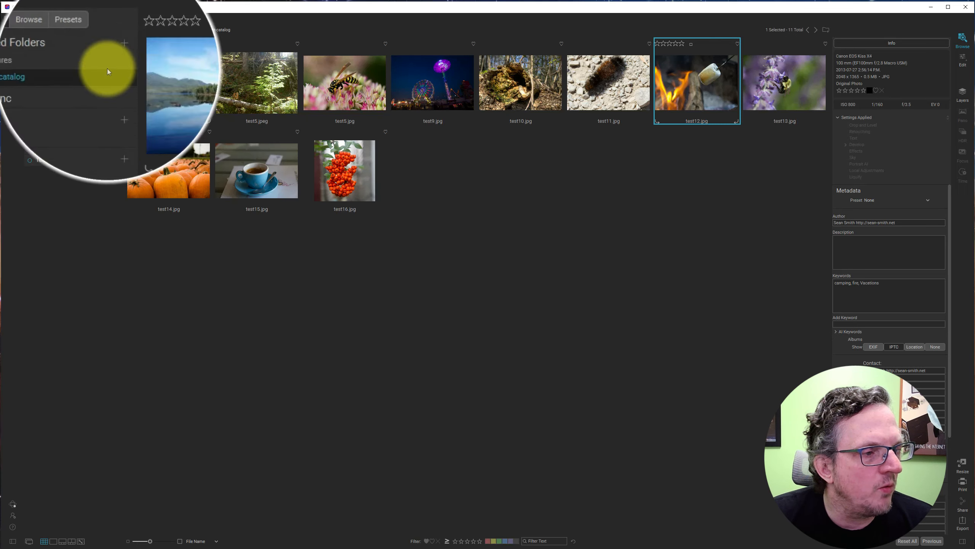
# Expand the Pictures cataloged folder, open 2023 / 01 January, and select the snow photos from 2023-January-175.raf through 2023-January-193.rw2
pyautogui.click(29, 64)
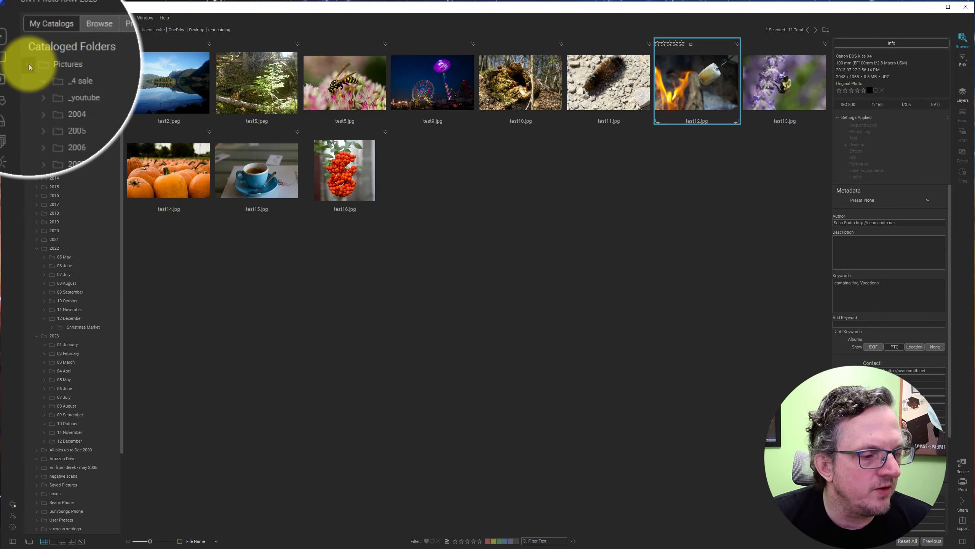
pyautogui.click(72, 345)
pyautogui.scroll(-20, 477, 288)
pyautogui.click(694, 229)
pyautogui.keyDown('shift'); pyautogui.click(189, 479); pyautogui.keyUp('shift')
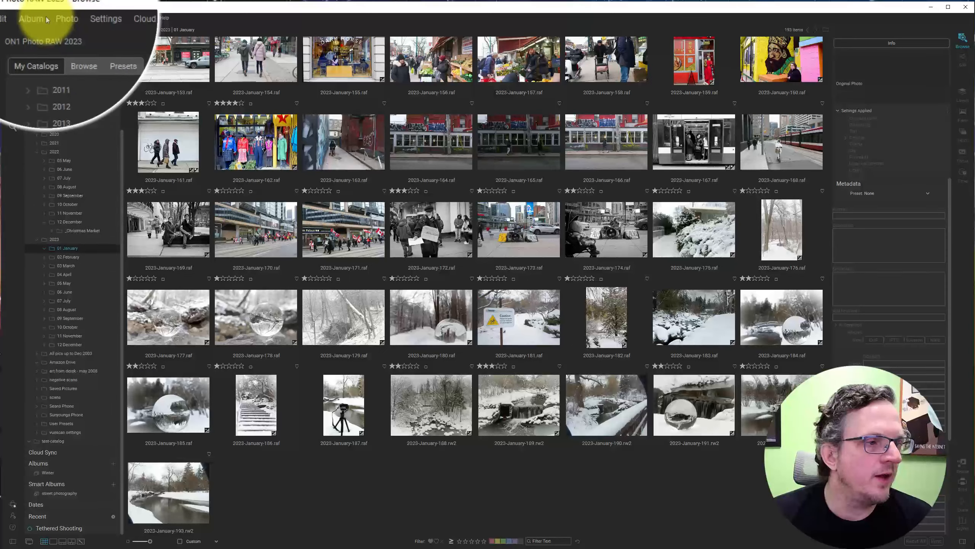
# Examine the available album commands, dismiss them, and open the Winter album
pyautogui.click(39, 18)
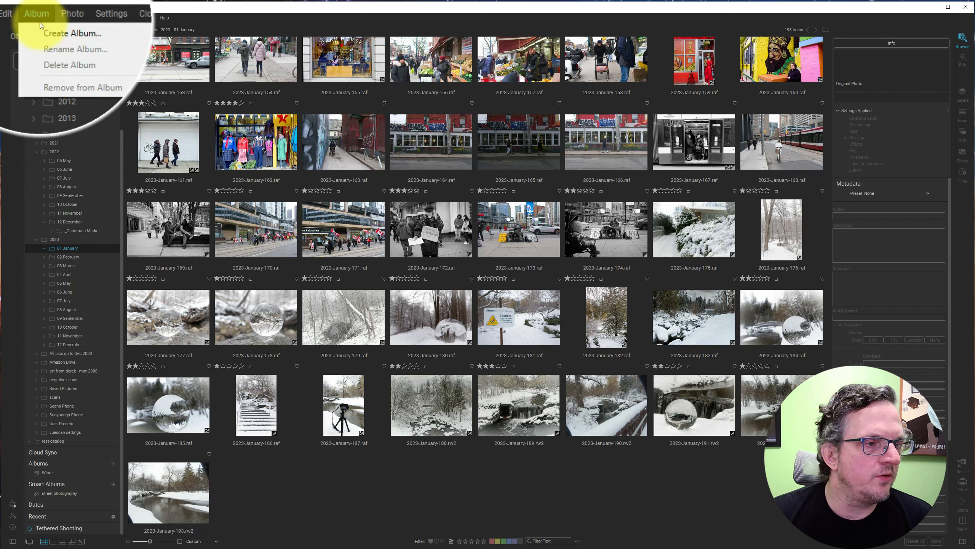
pyautogui.moveTo(48, 22)
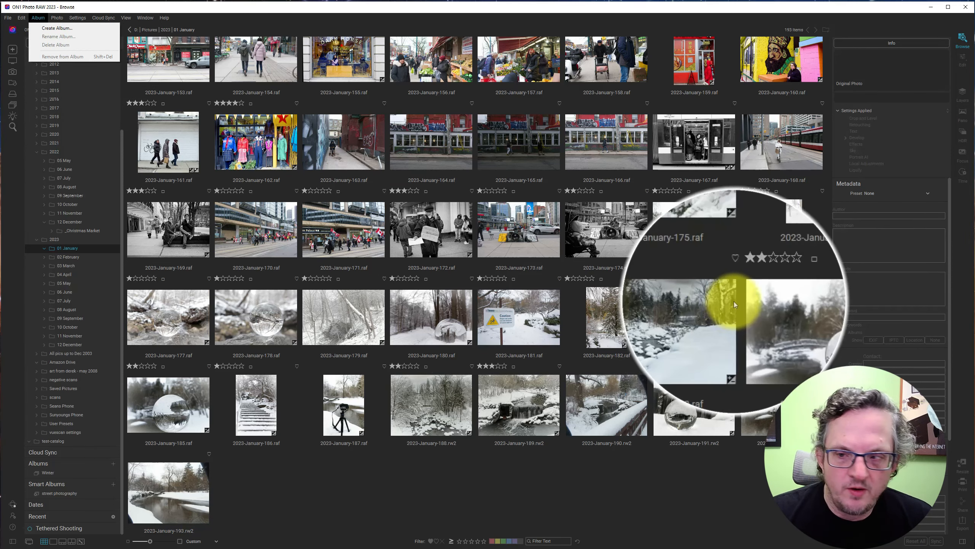
pyautogui.click(734, 301)
pyautogui.click(48, 472)
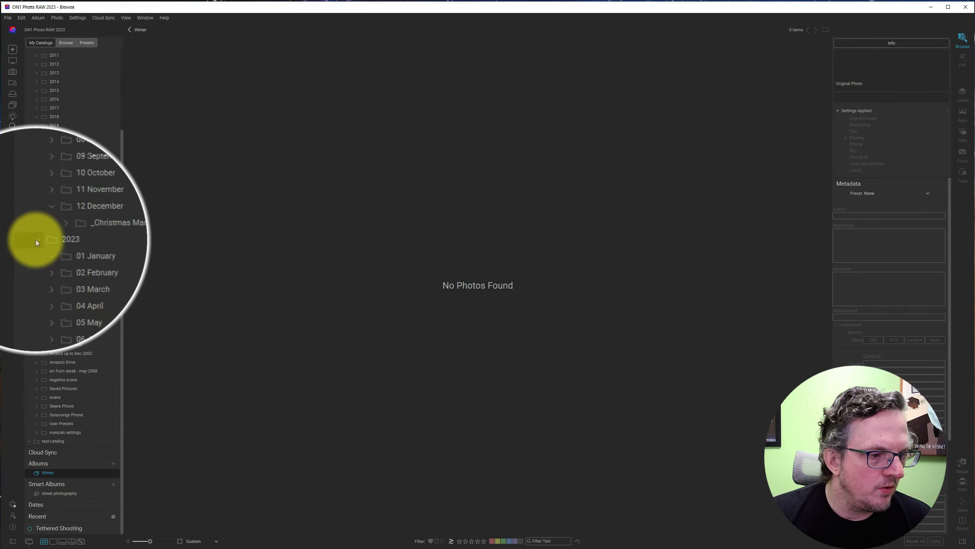
# Add 2022-december-197.rw2, 2022-december-208.rw2 and 2022-december-211.rw2 from the 2022 / 12 December folder to the Winter album
pyautogui.click(76, 222)
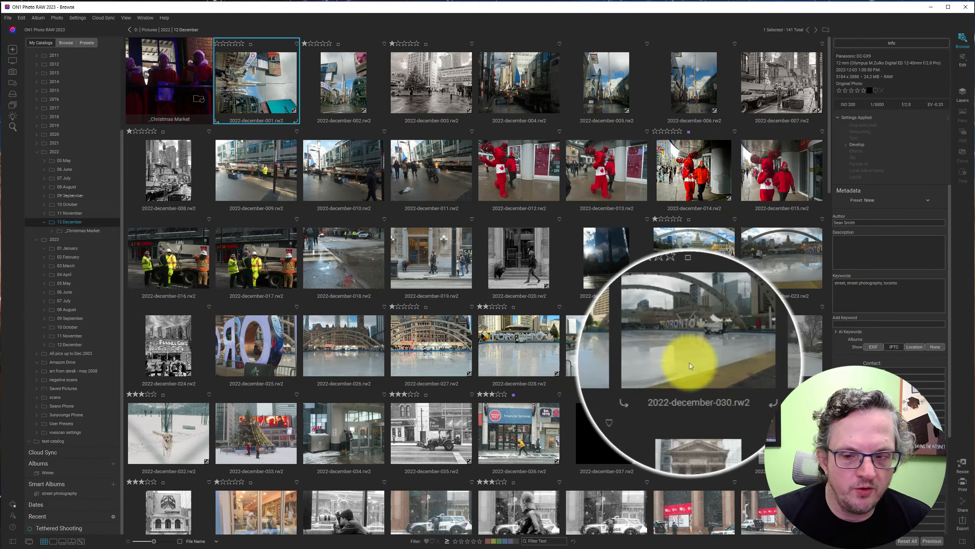
pyautogui.scroll(-2, 689, 363)
pyautogui.scroll(-20, 689, 363)
pyautogui.click(693, 318)
pyautogui.keyDown('ctrl'); pyautogui.click(251, 496); pyautogui.keyUp('ctrl')
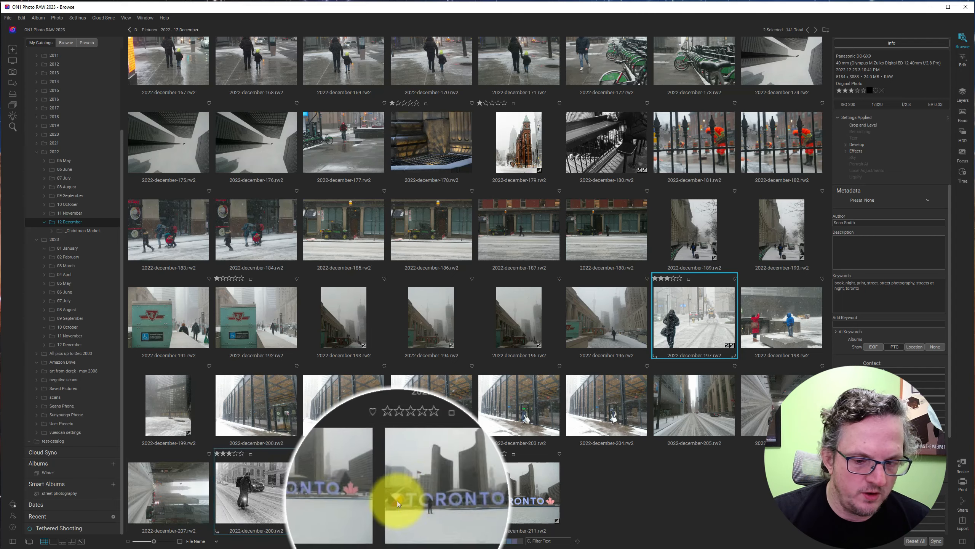
pyautogui.keyDown('ctrl'); pyautogui.click(426, 499); pyautogui.keyUp('ctrl')
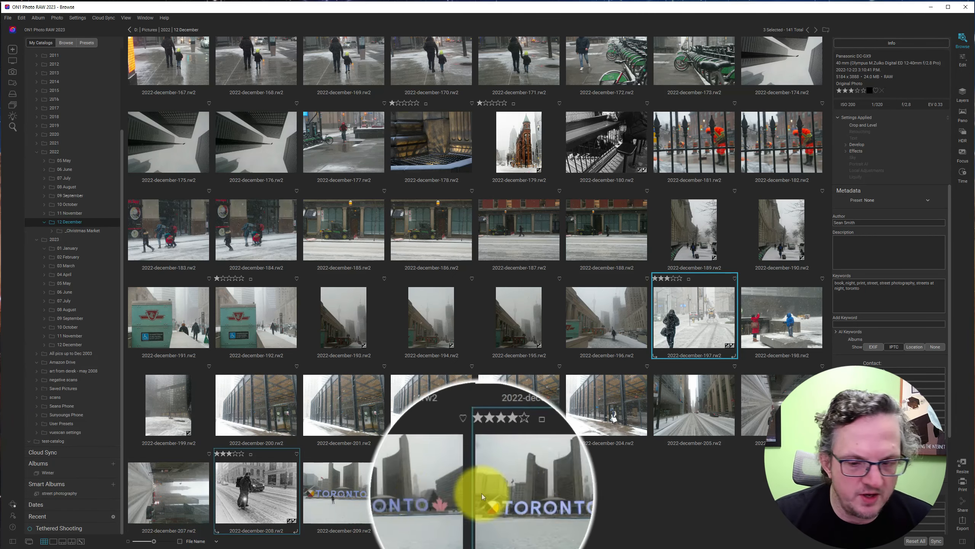
pyautogui.moveTo(529, 480); pyautogui.dragTo(52, 474)
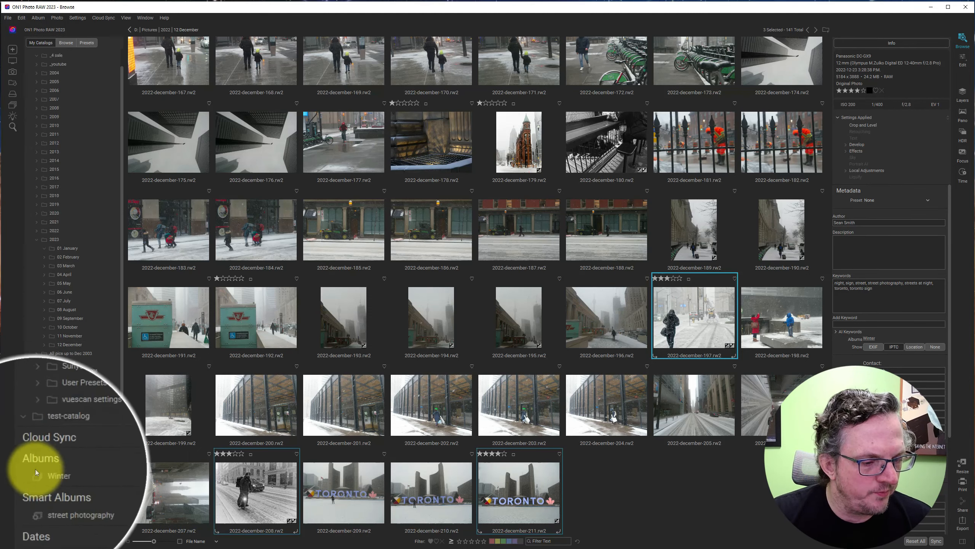
# Open the Winter album to view the December photos added to it
pyautogui.click(48, 467)
pyautogui.click(48, 470)
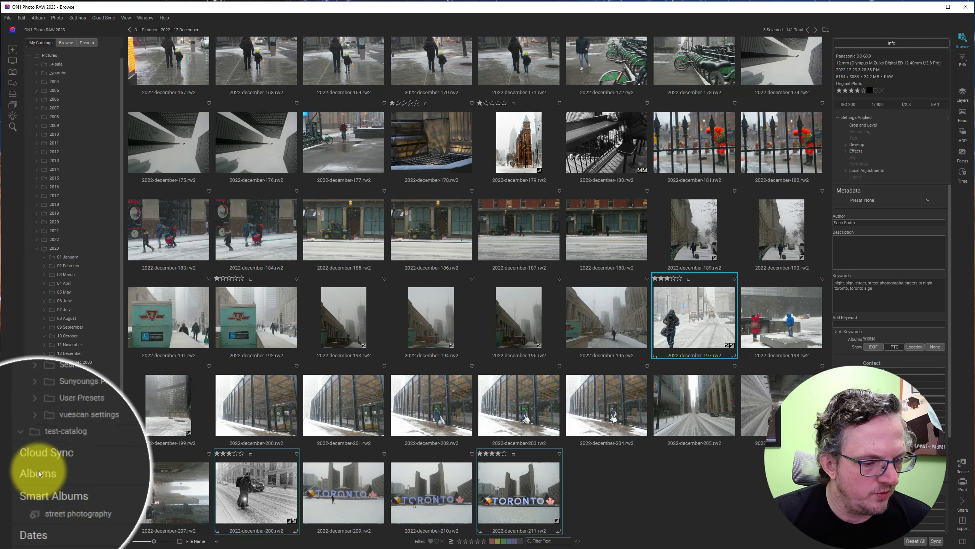
pyautogui.click(47, 477)
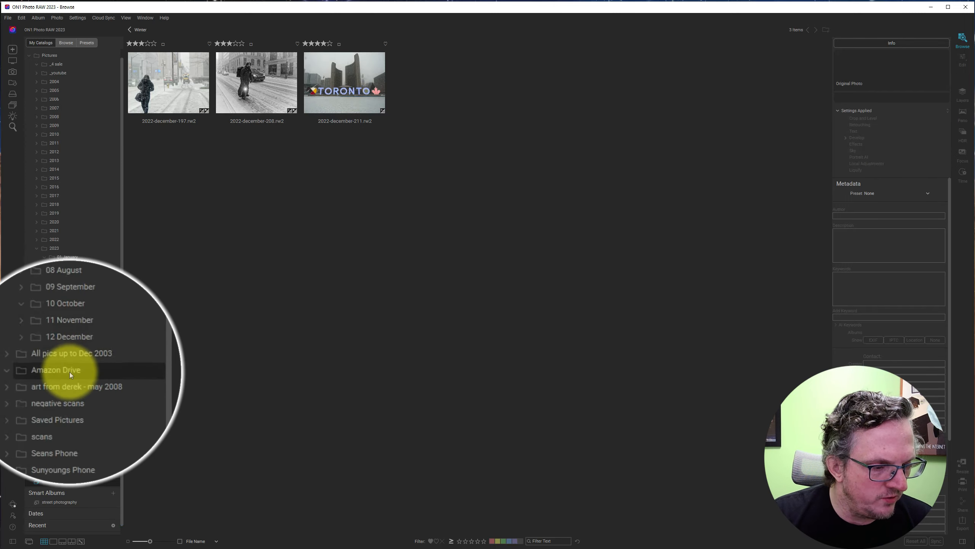
# Add 2023-January-175.raf through 2023-January-193.rw2 from the 2023 / 01 January folder to the Winter album and open the album
pyautogui.click(61, 258)
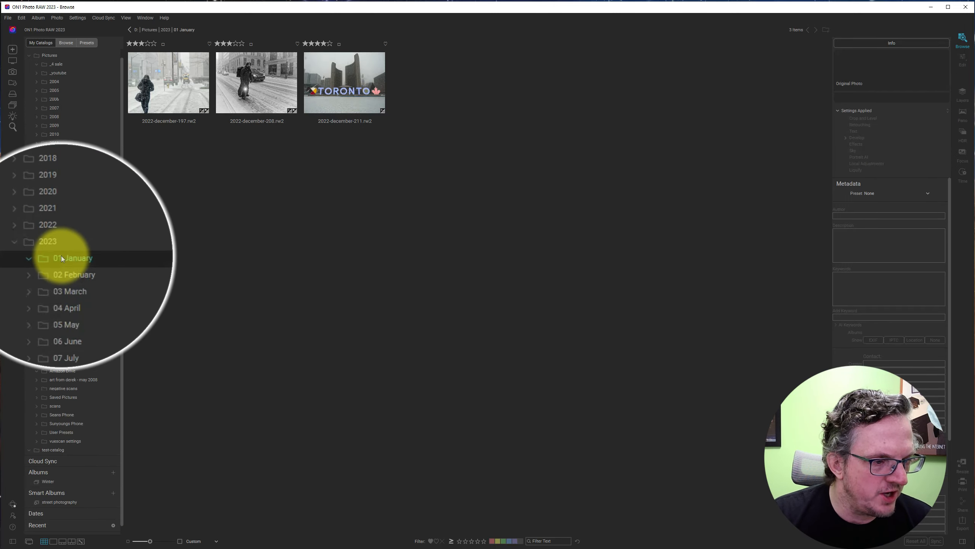
pyautogui.scroll(-3, 430, 422)
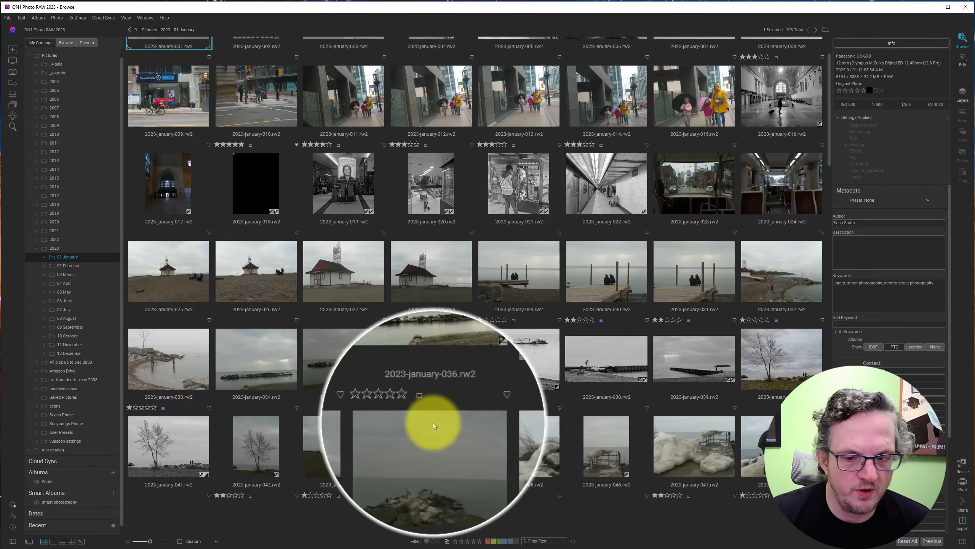
pyautogui.scroll(-20, 433, 422)
pyautogui.click(694, 230)
pyautogui.keyDown('shift'); pyautogui.click(169, 488); pyautogui.keyUp('shift')
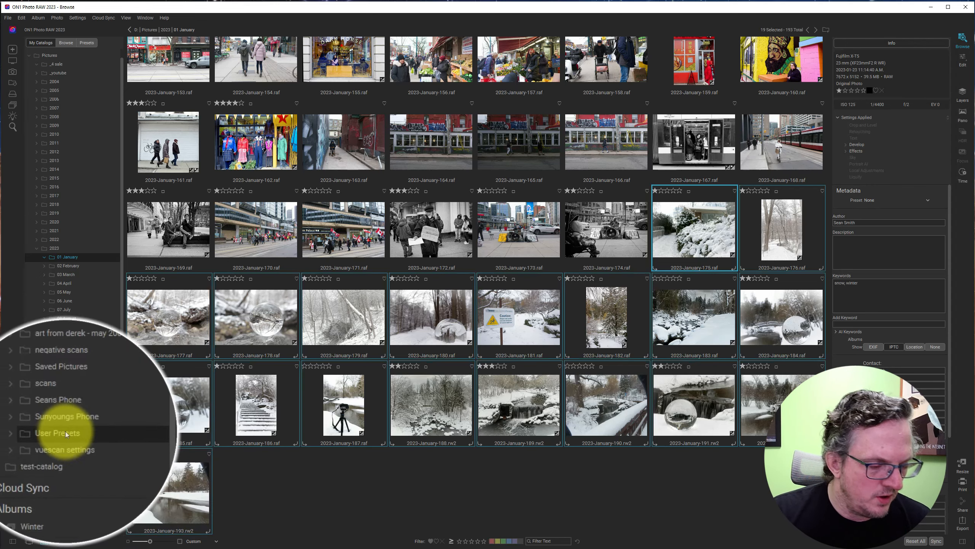
pyautogui.scroll(-1, 63, 433)
pyautogui.moveTo(128, 487); pyautogui.dragTo(61, 471)
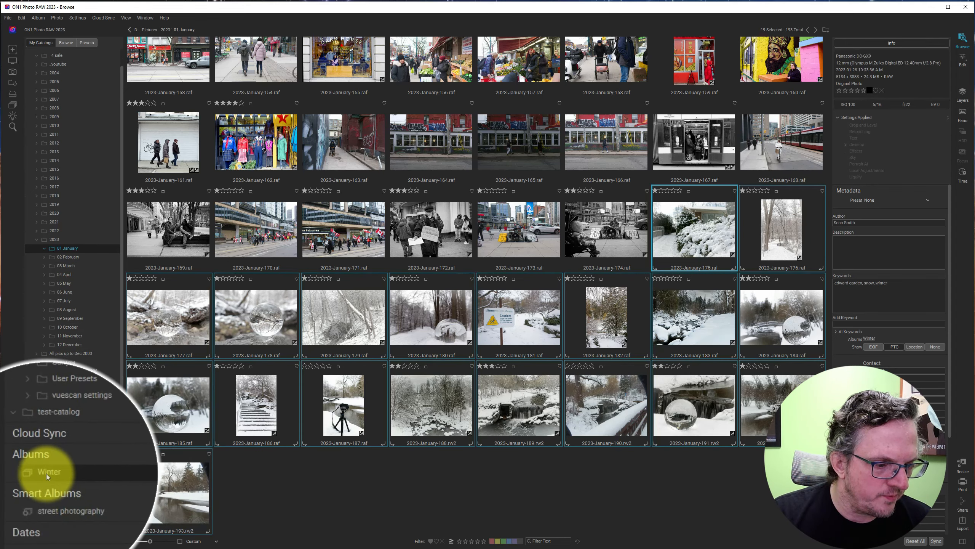
pyautogui.click(45, 473)
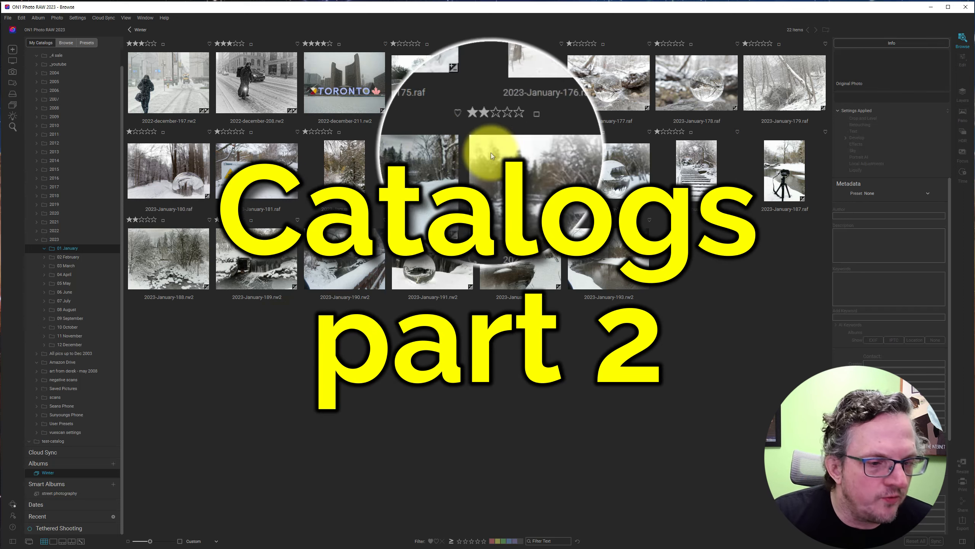
# Collapse the Pictures folder tree and remove test-catalog from the cataloged folders
pyautogui.click(35, 239)
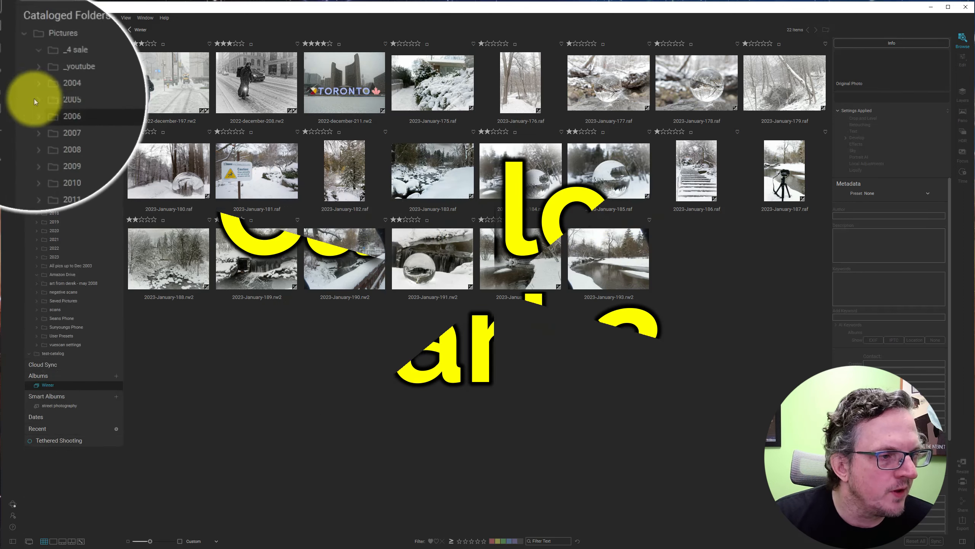
pyautogui.click(26, 64)
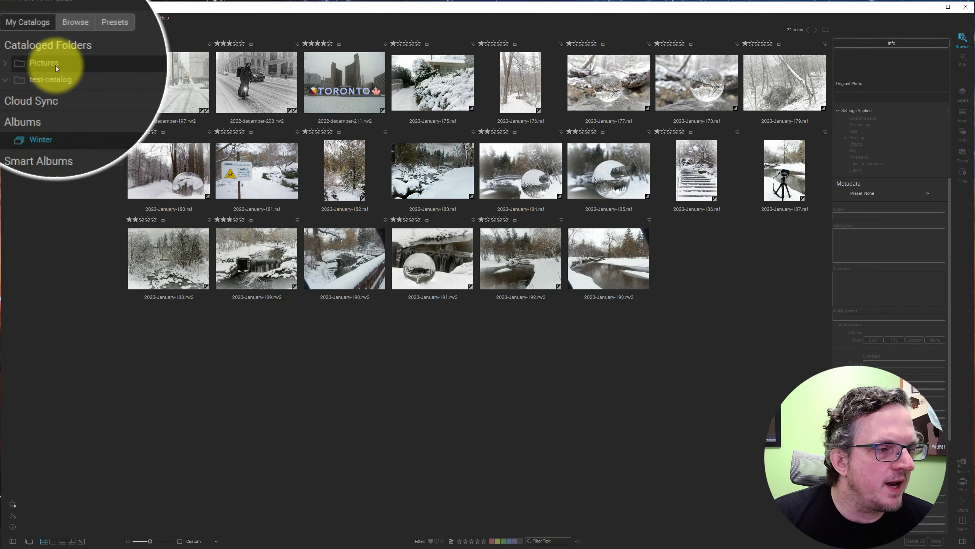
pyautogui.click(63, 75)
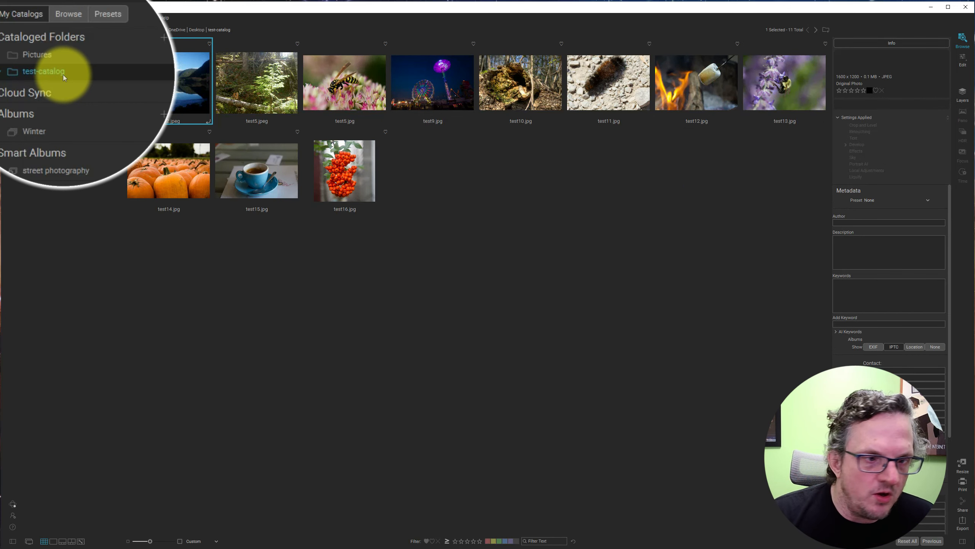
pyautogui.rightClick(62, 75)
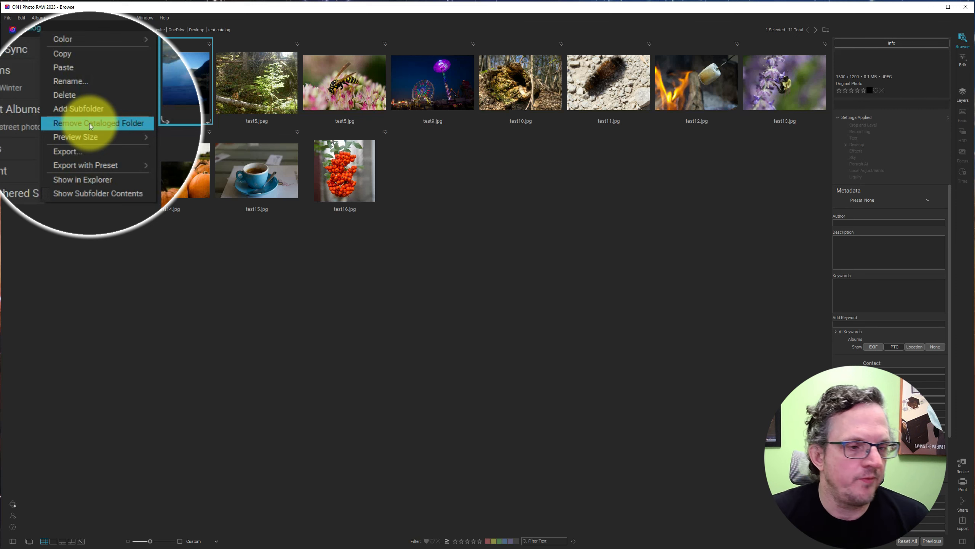
pyautogui.click(89, 122)
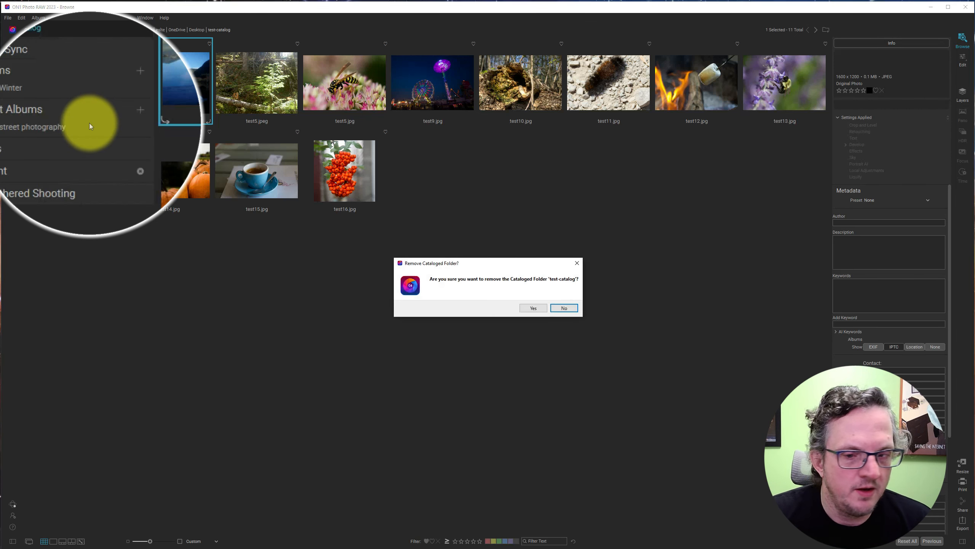
pyautogui.click(527, 306)
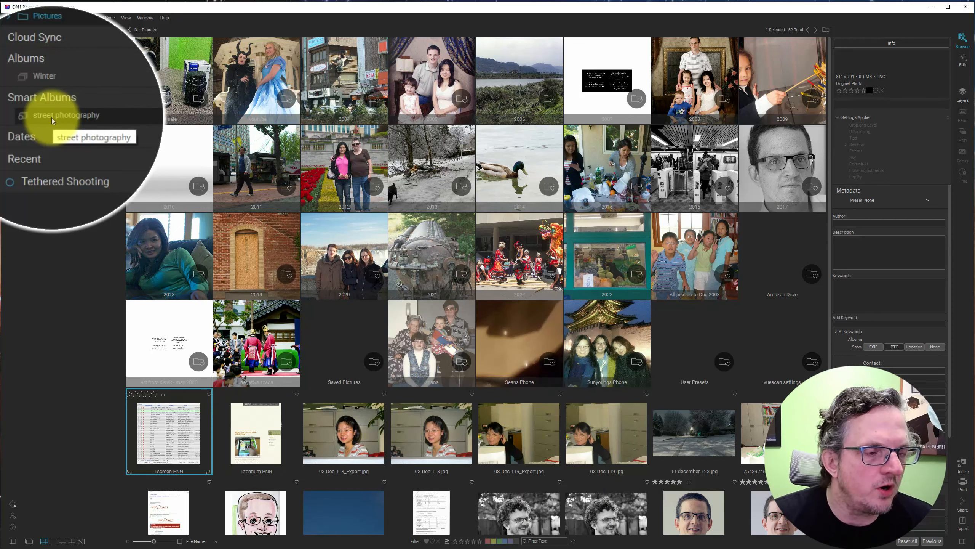
# Open the street photography smart album and browse its photos down to 2022-december-022.rw2
pyautogui.click(52, 121)
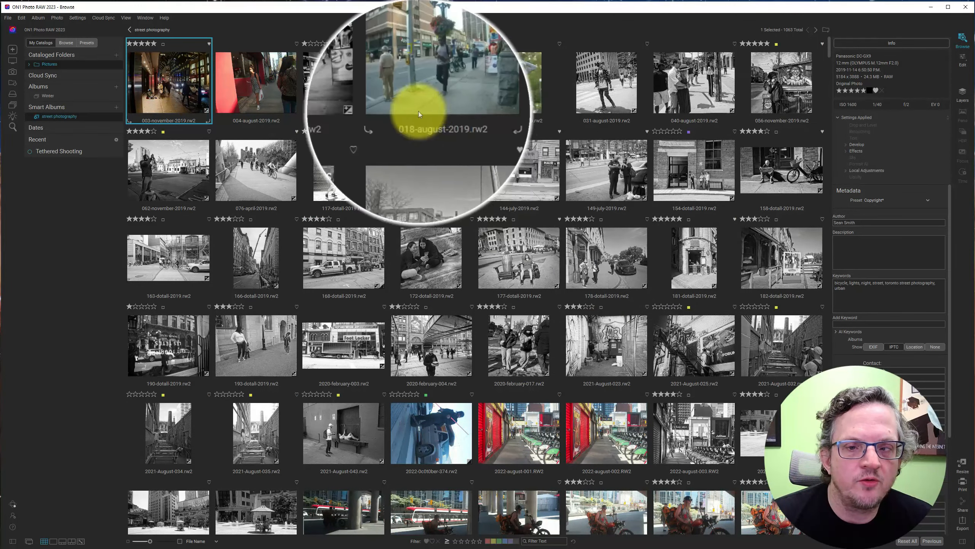
pyautogui.click(434, 97)
pyautogui.scroll(-10, 519, 276)
pyautogui.scroll(-10, 519, 278)
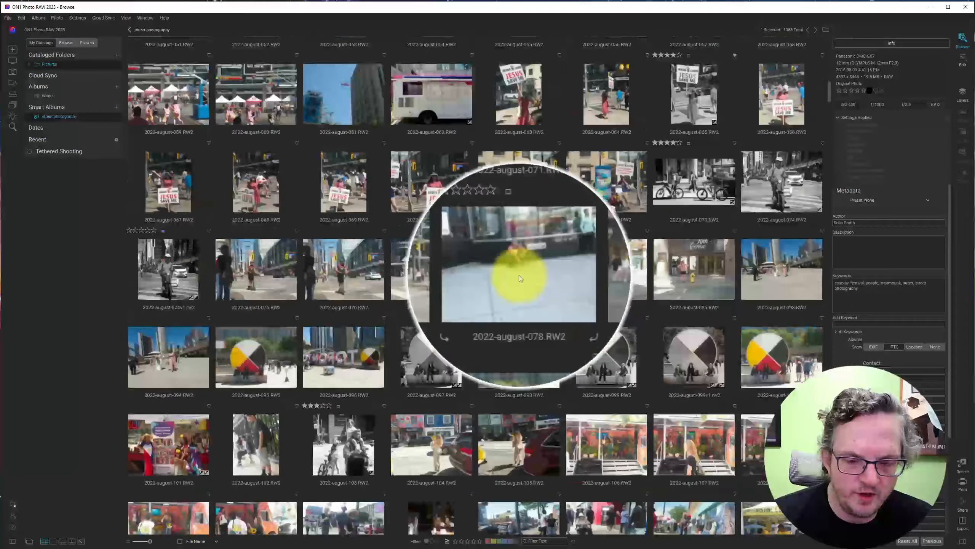
pyautogui.scroll(-2, 495, 380)
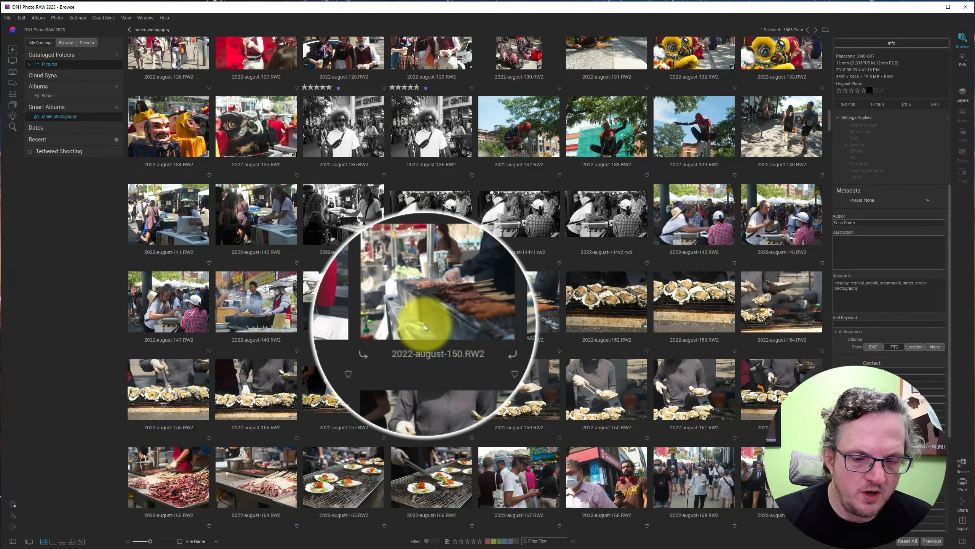
pyautogui.click(422, 323)
pyautogui.scroll(-5, 452, 372)
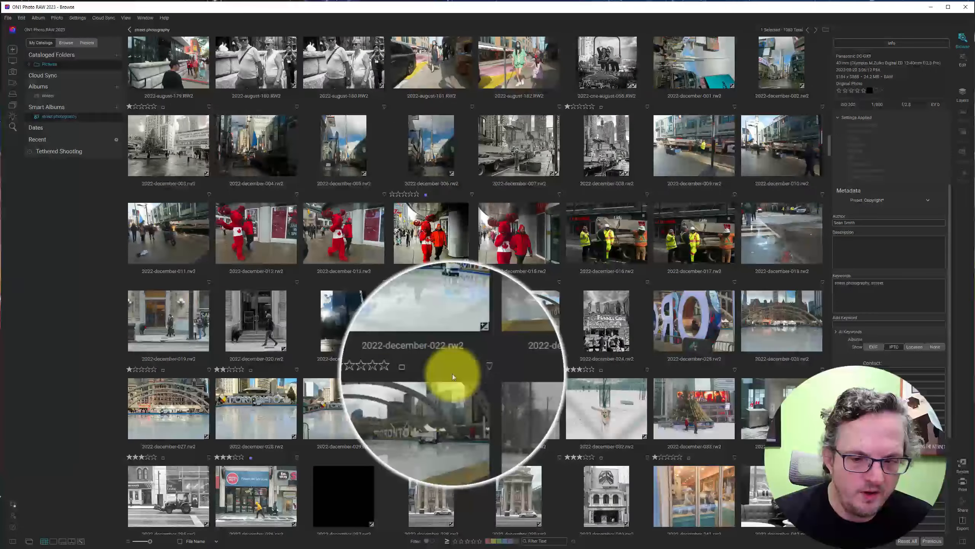
pyautogui.click(420, 341)
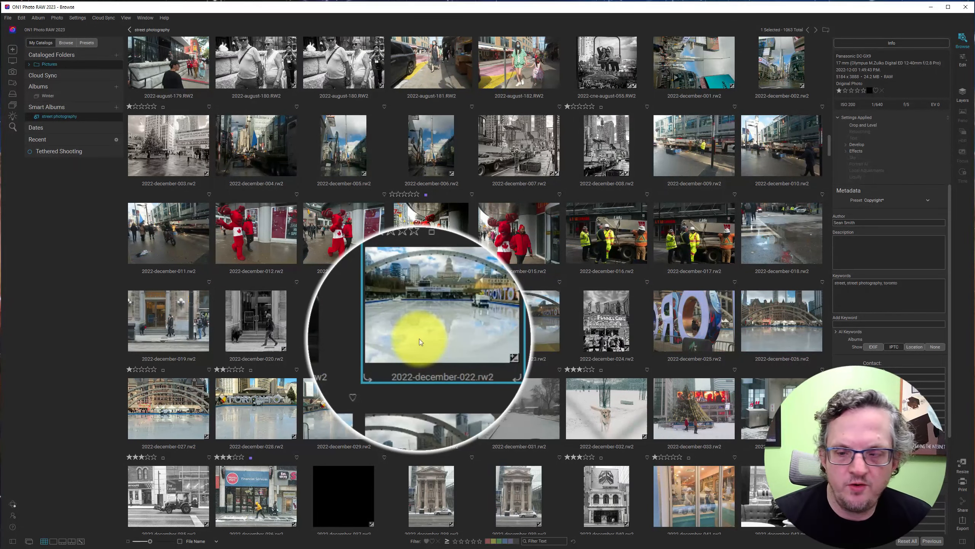
# Open the Advanced Search window through smart album creation and through its own command, closing it each time
pyautogui.scroll(-3, 419, 338)
pyautogui.scroll(2, 419, 338)
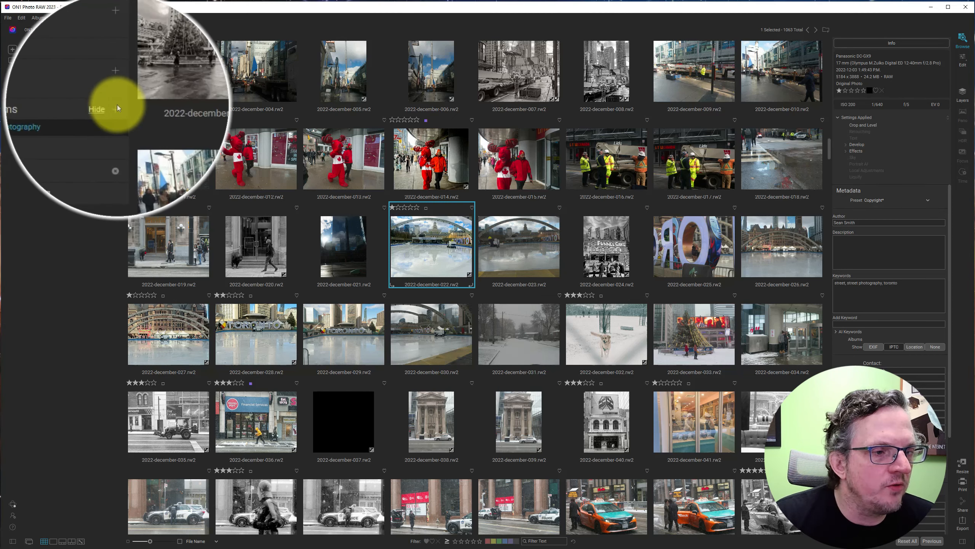
pyautogui.click(116, 106)
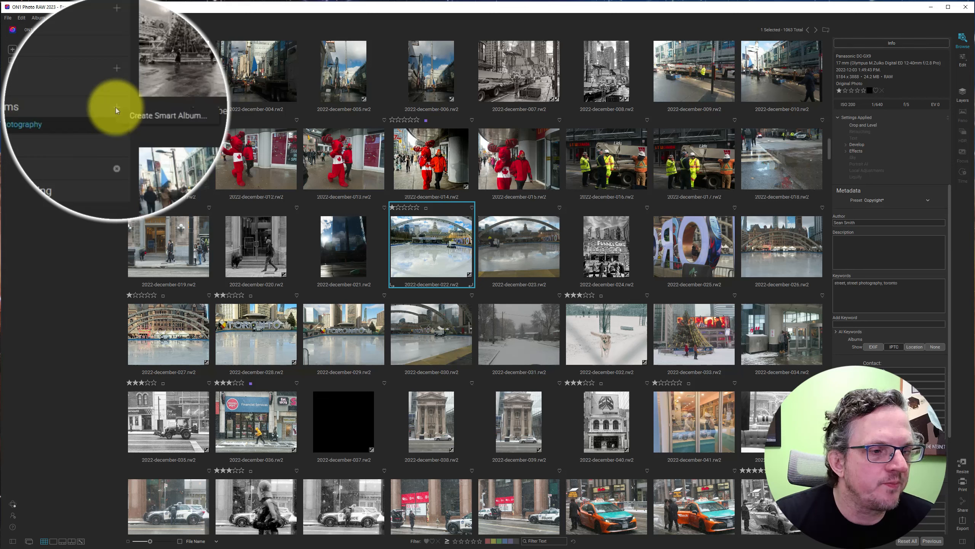
pyautogui.click(127, 109)
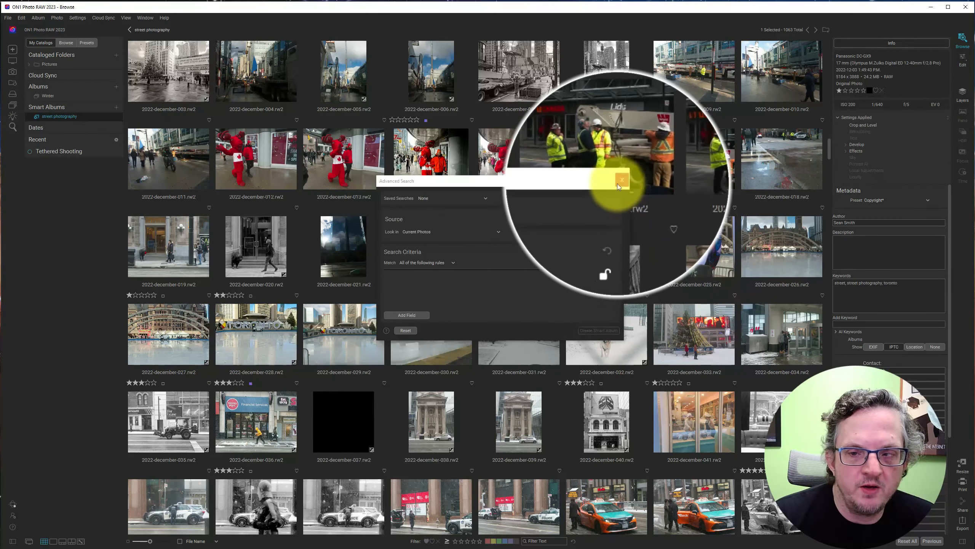
pyautogui.click(619, 184)
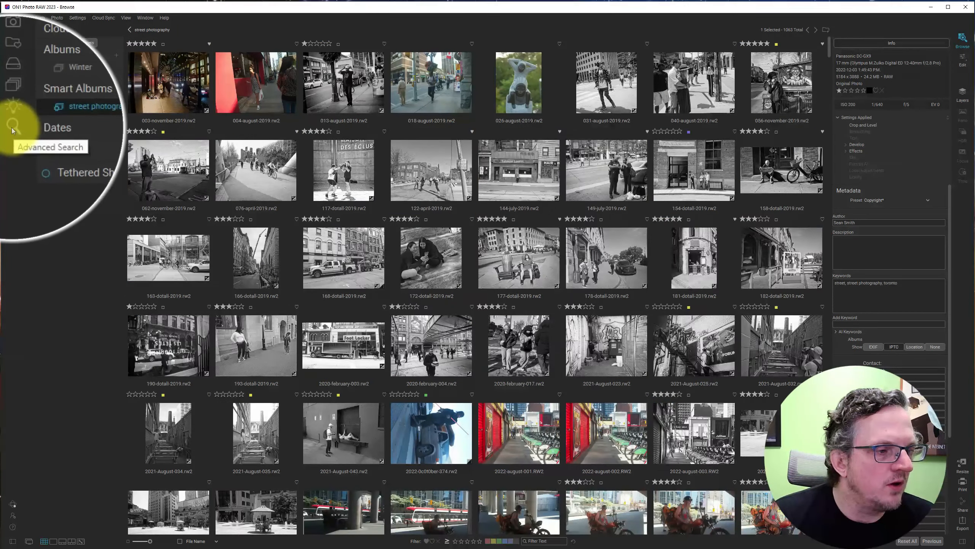
pyautogui.click(12, 129)
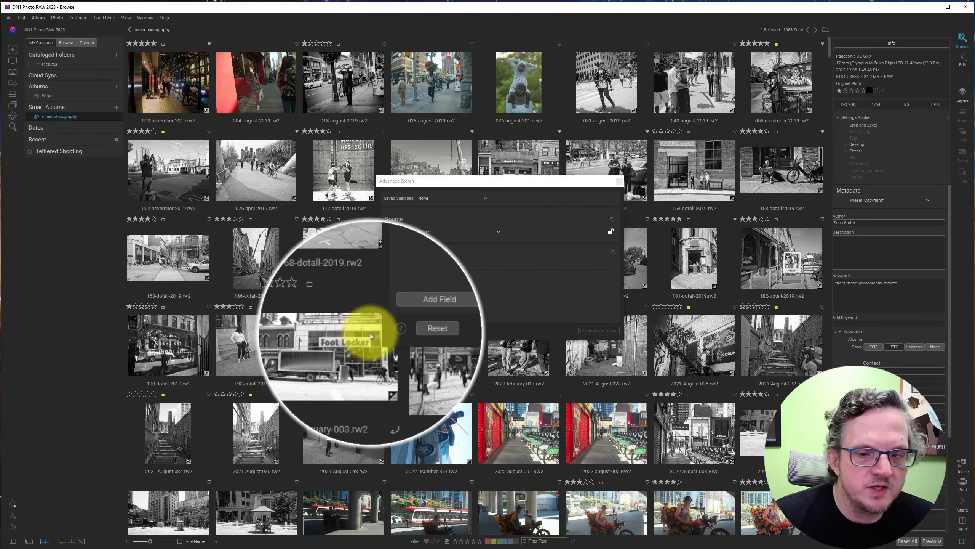
pyautogui.click(621, 181)
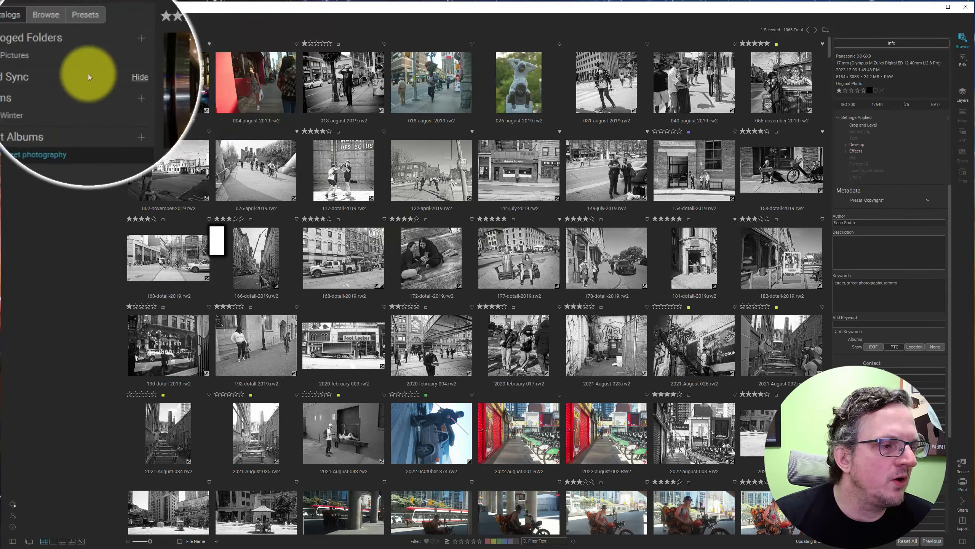
# Open Advanced Search and set it to search the cataloged folders, matching all of the following rules
pyautogui.hotkey('ctrl', 'f')
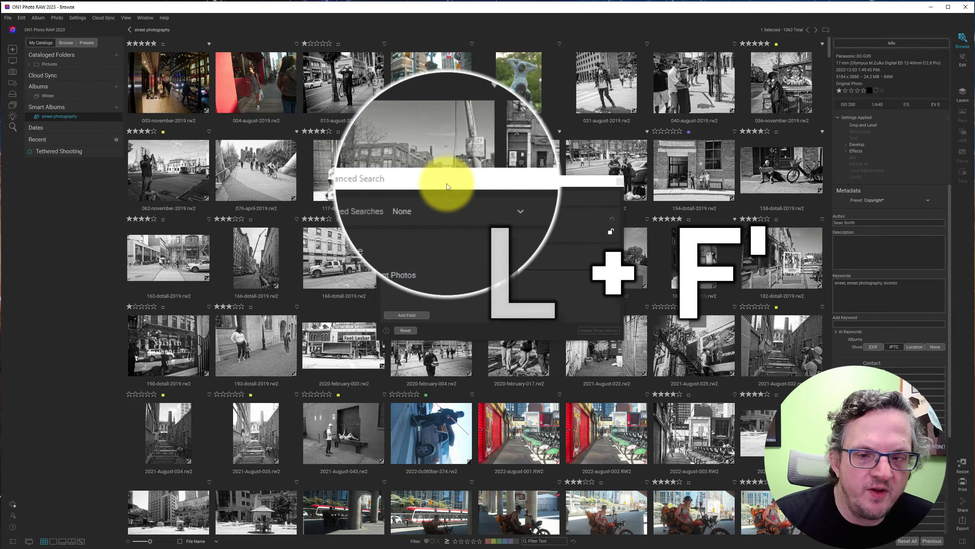
pyautogui.moveTo(448, 186); pyautogui.dragTo(434, 157)
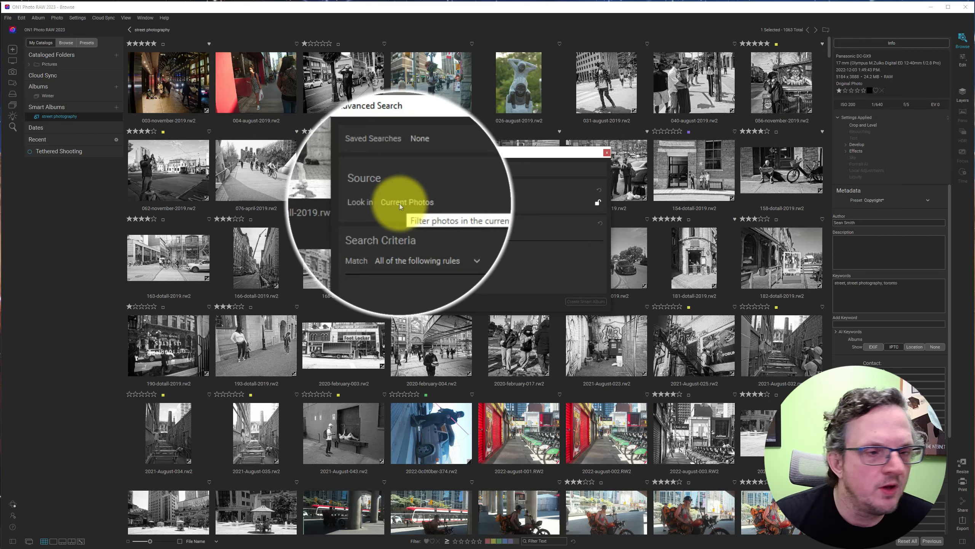
pyautogui.click(423, 201)
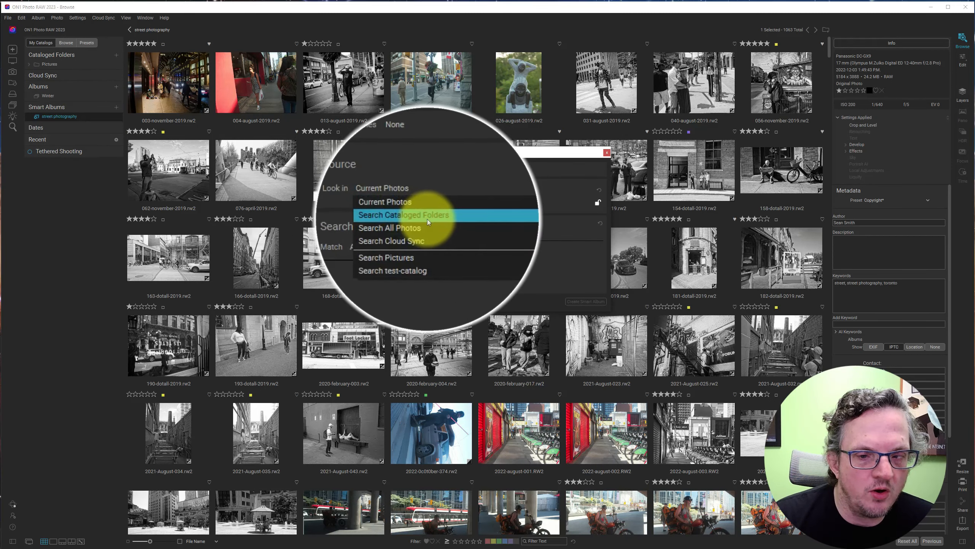
pyautogui.click(427, 219)
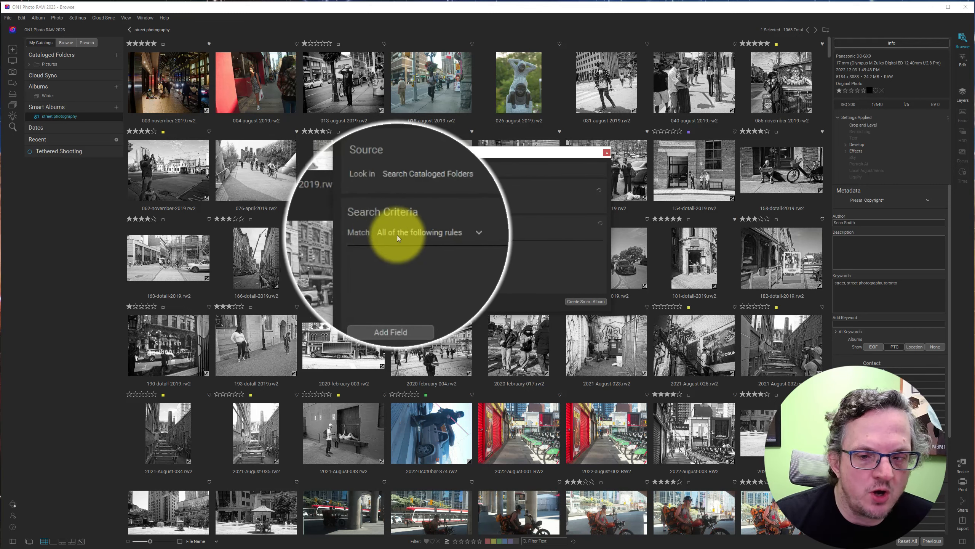
pyautogui.click(425, 233)
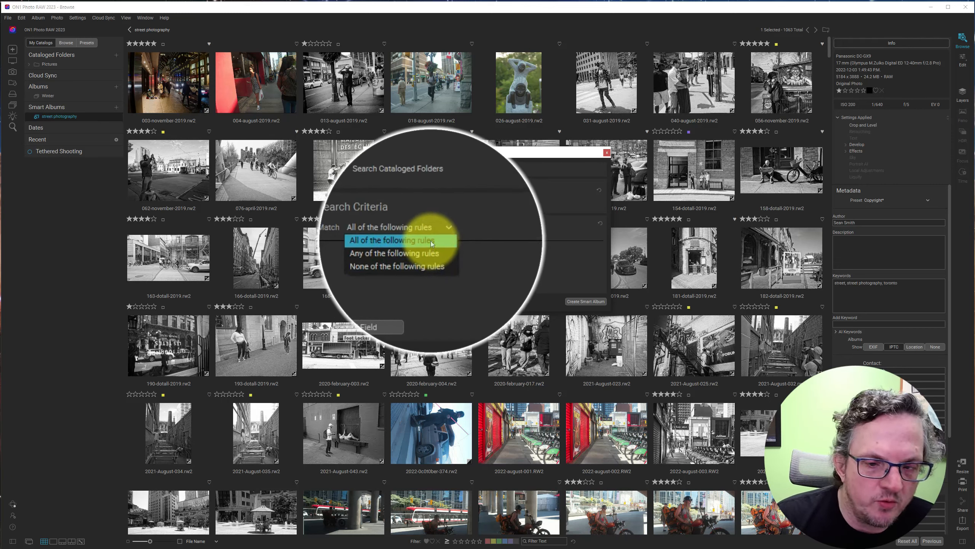
pyautogui.click(432, 242)
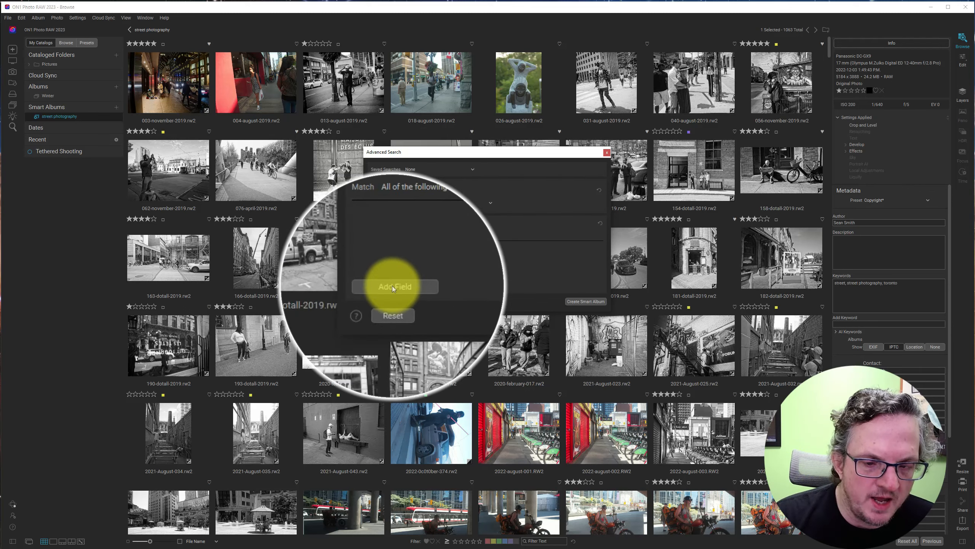
# Add a search rule for Camera Make is not canon and run the search
pyautogui.click(391, 285)
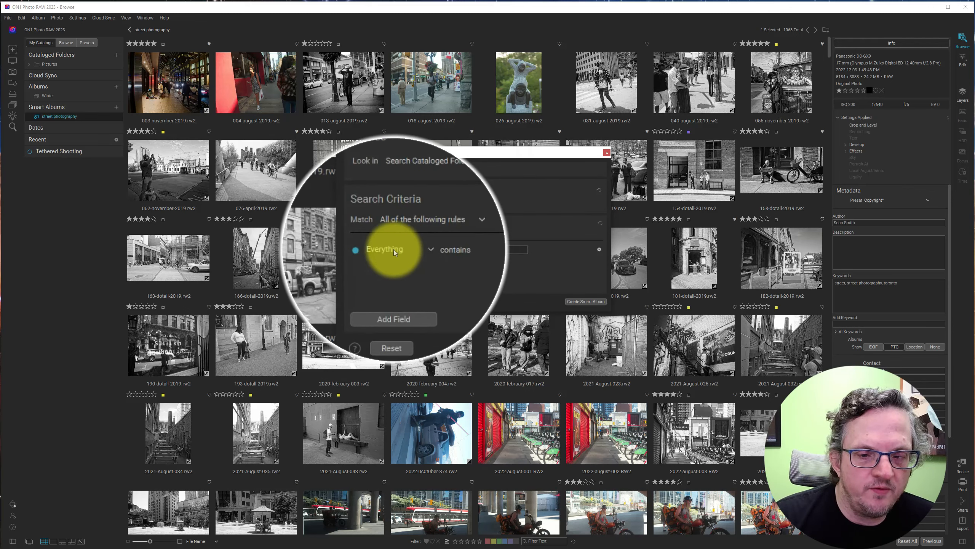
pyautogui.click(394, 249)
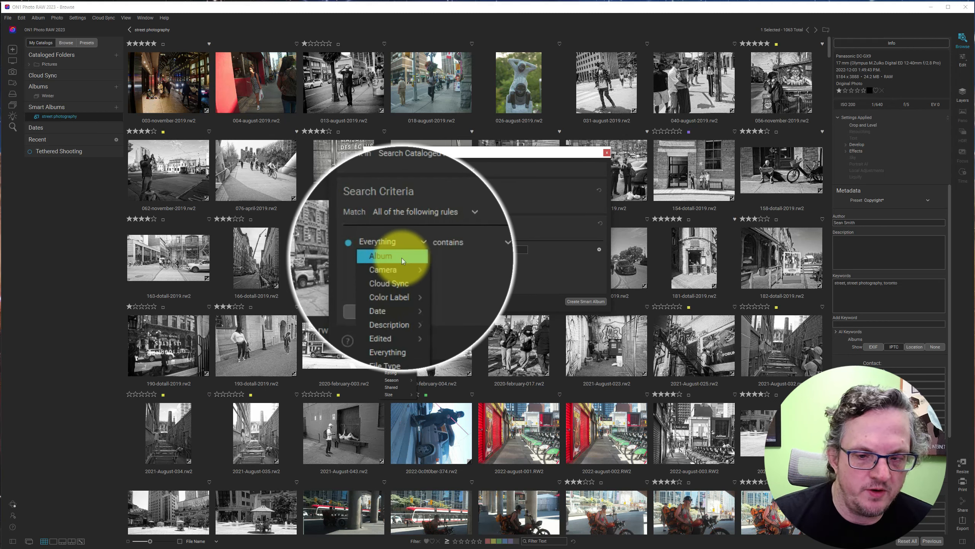
pyautogui.moveTo(402, 267)
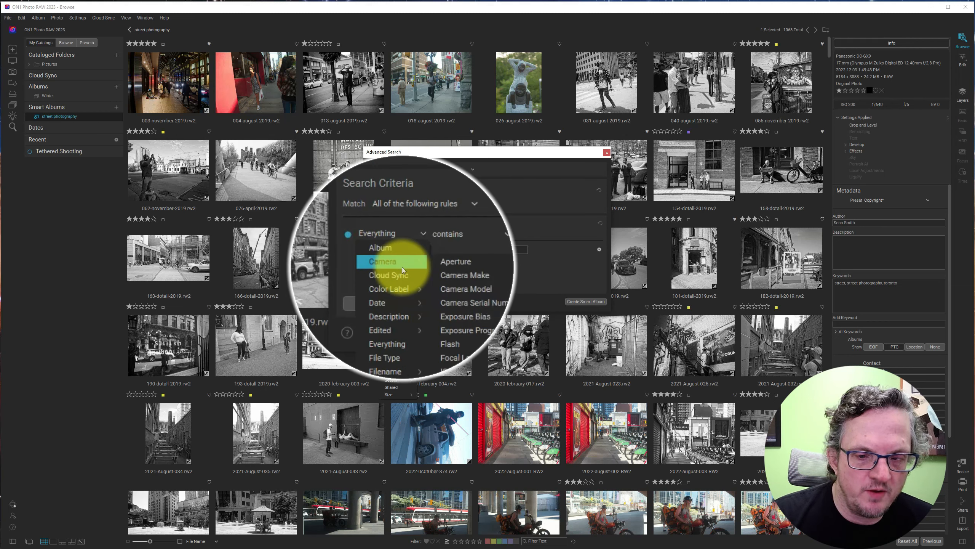
pyautogui.click(450, 270)
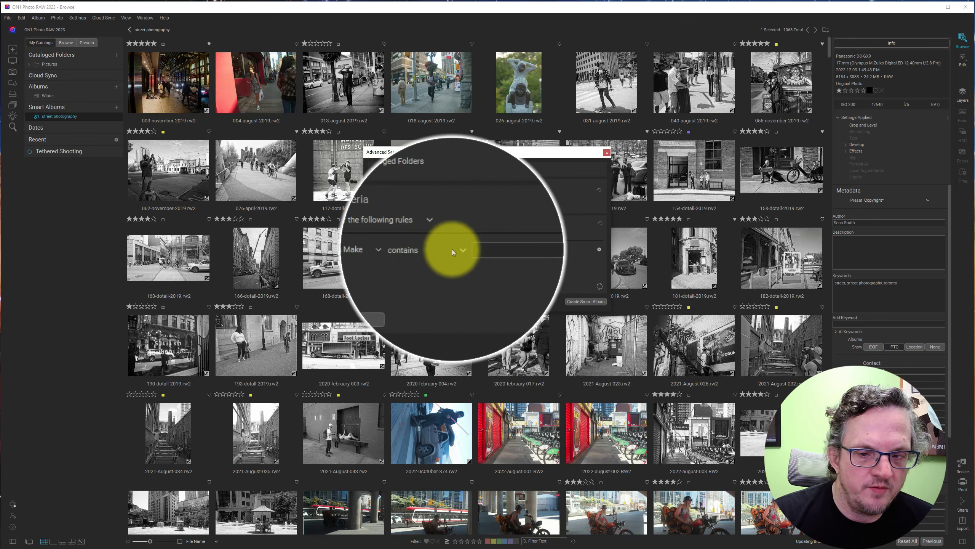
pyautogui.click(453, 249)
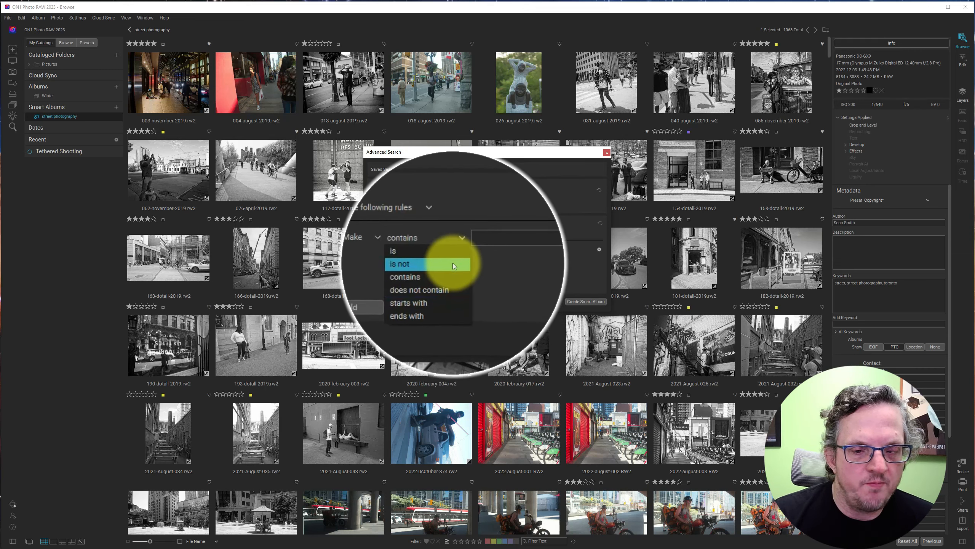
pyautogui.click(452, 263)
pyautogui.click(482, 250)
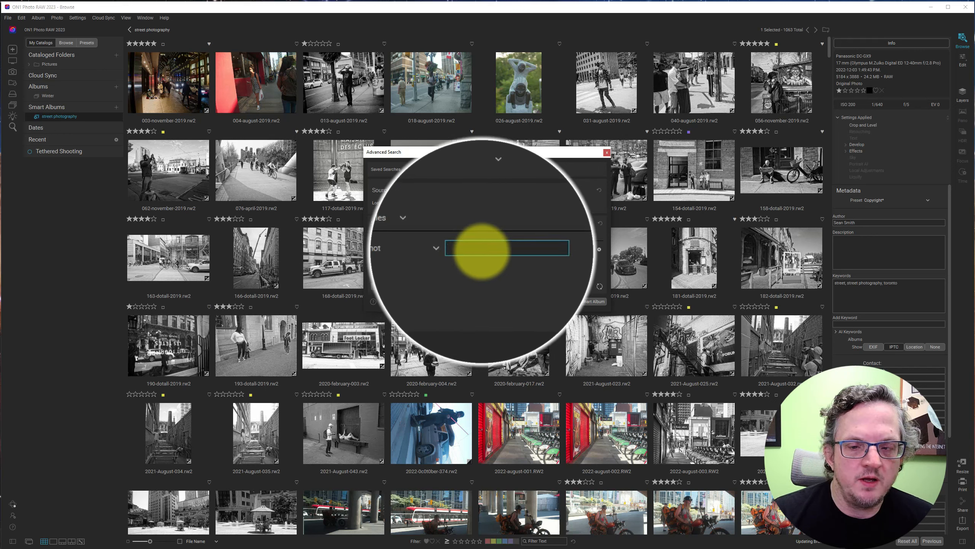
pyautogui.write('canon')
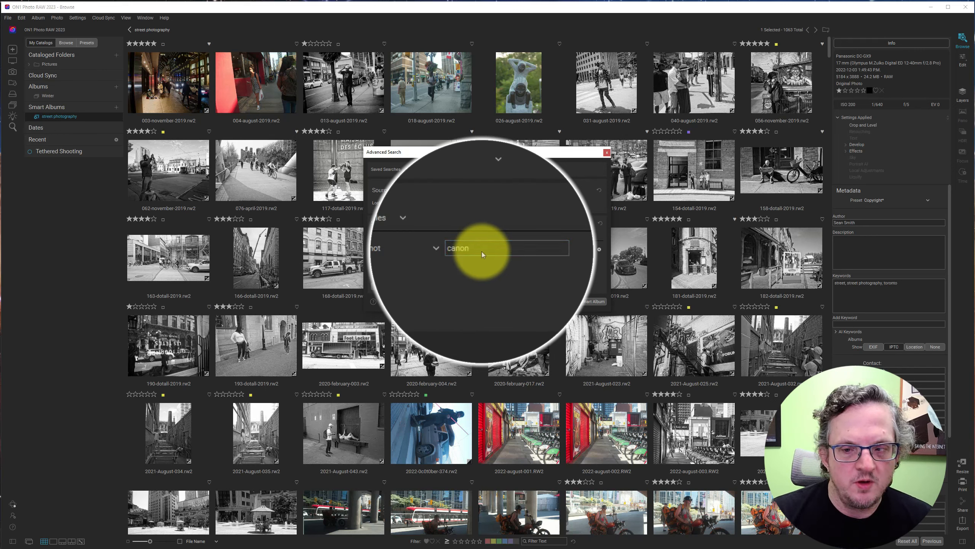
pyautogui.press('Return')
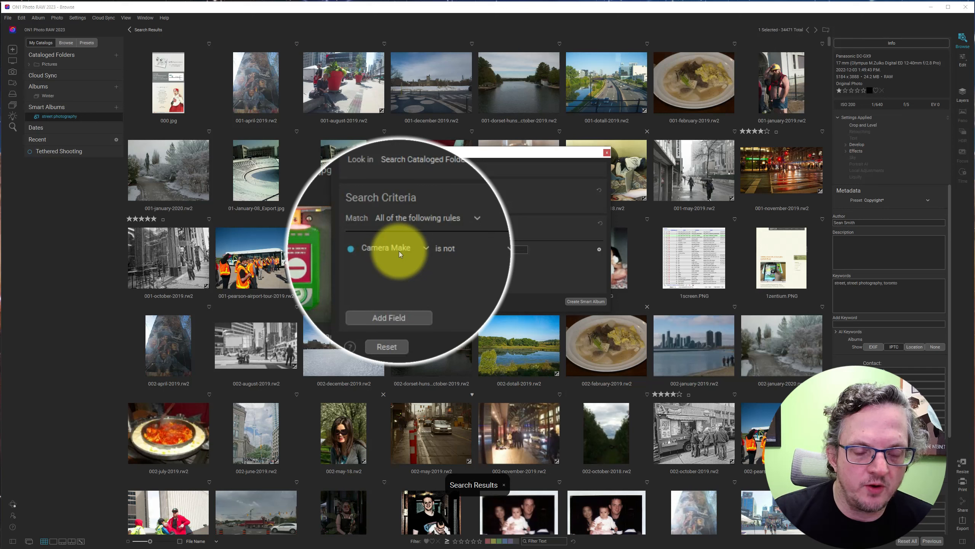
# Change the search rule to Keywords contains book, using the suggested keyword
pyautogui.click(400, 250)
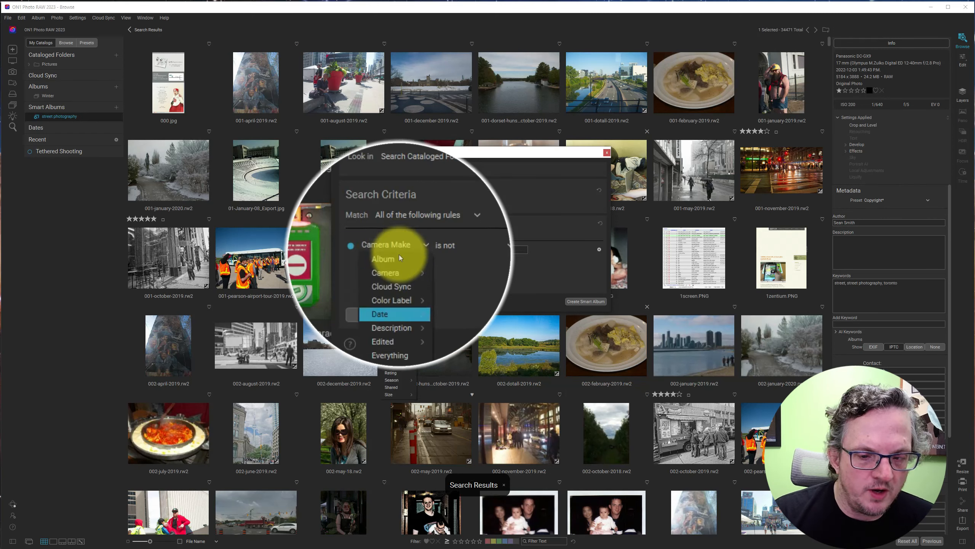
pyautogui.click(399, 343)
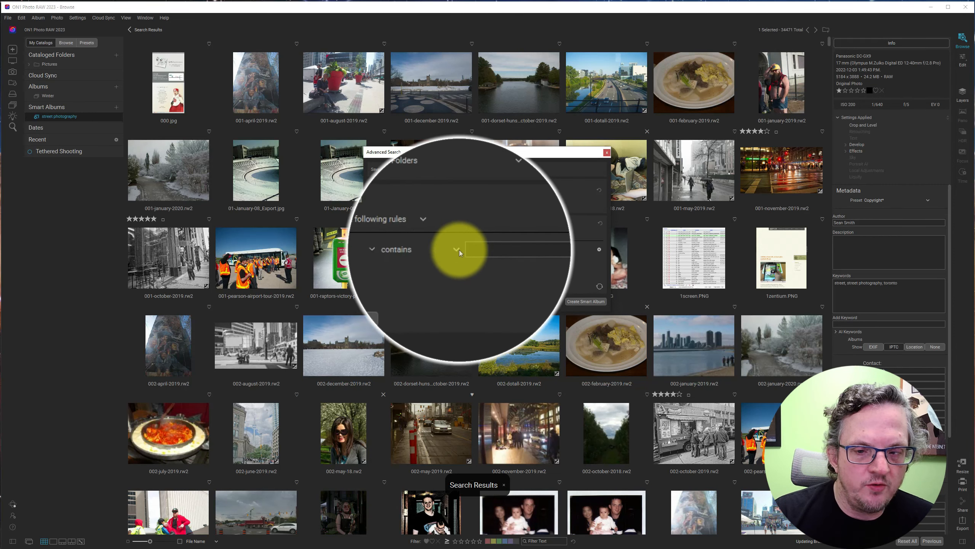
pyautogui.click(452, 248)
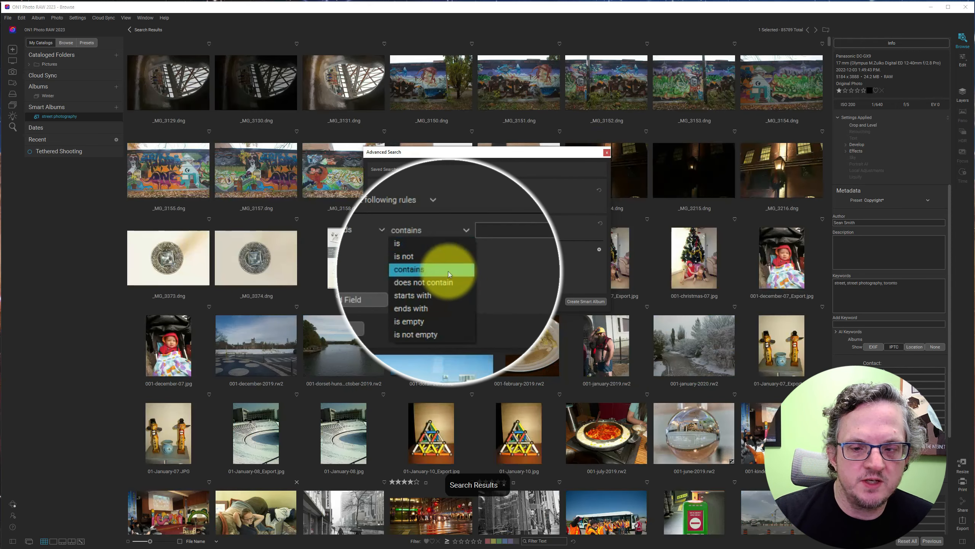
pyautogui.click(448, 271)
pyautogui.click(484, 248)
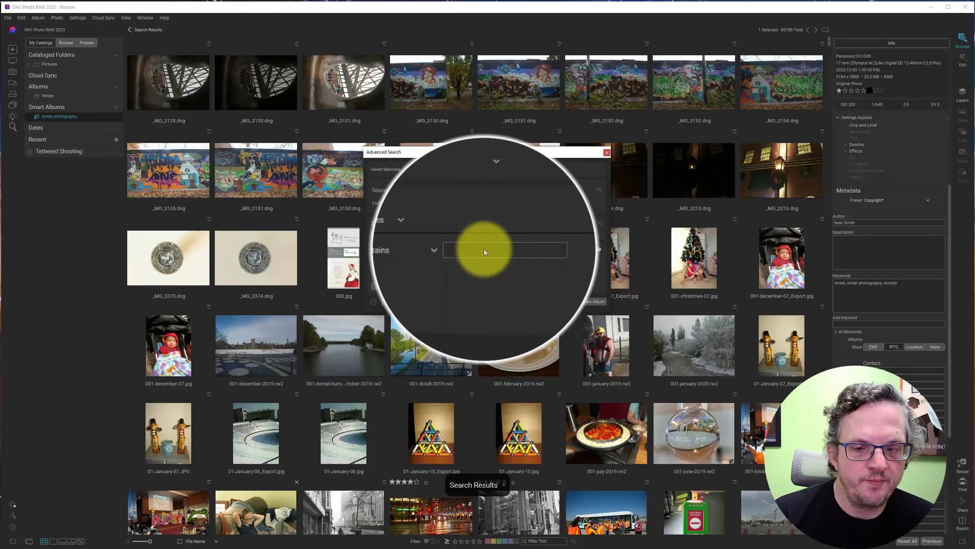
pyautogui.write('book')
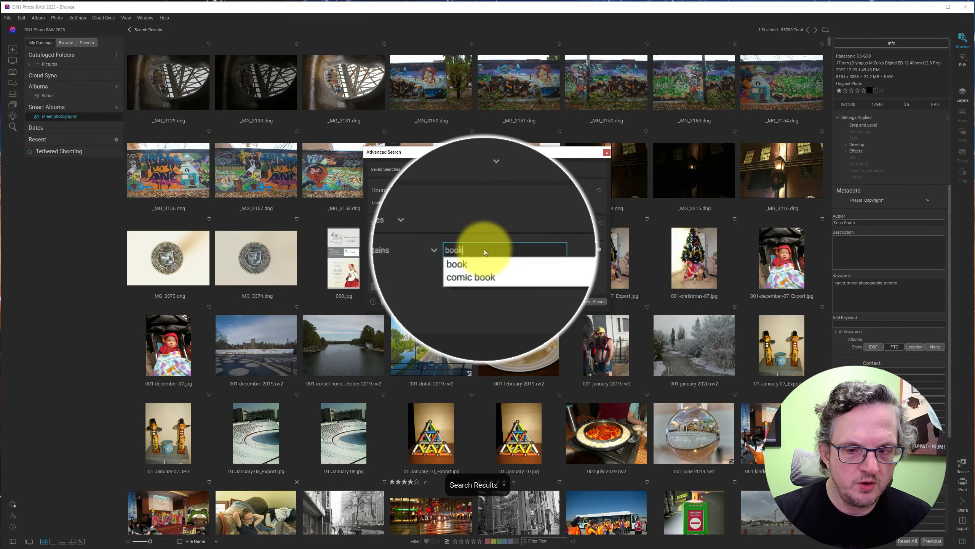
pyautogui.click(483, 256)
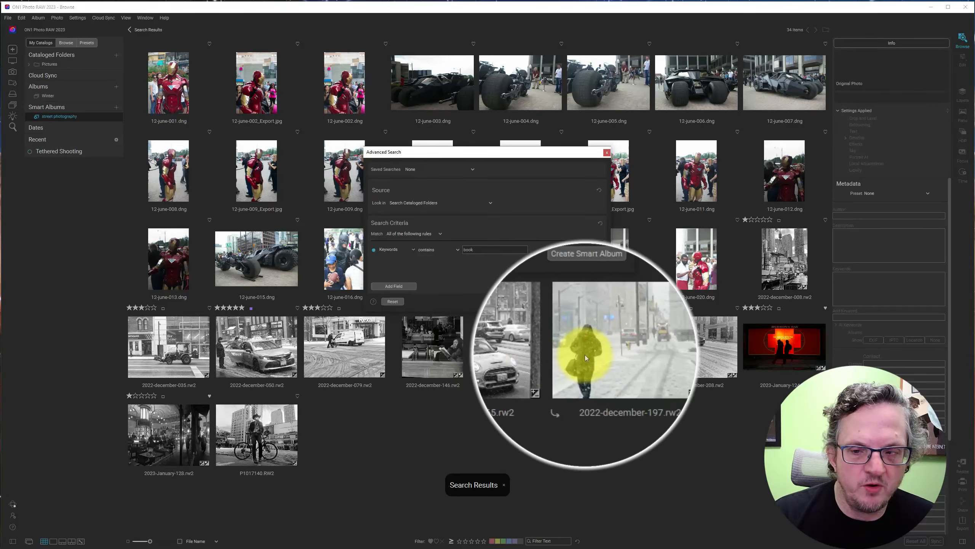
# Examine the book keyword results, switching the rule's condition to "is" for comparison and back to "contains"
pyautogui.moveTo(497, 161); pyautogui.dragTo(479, 314)
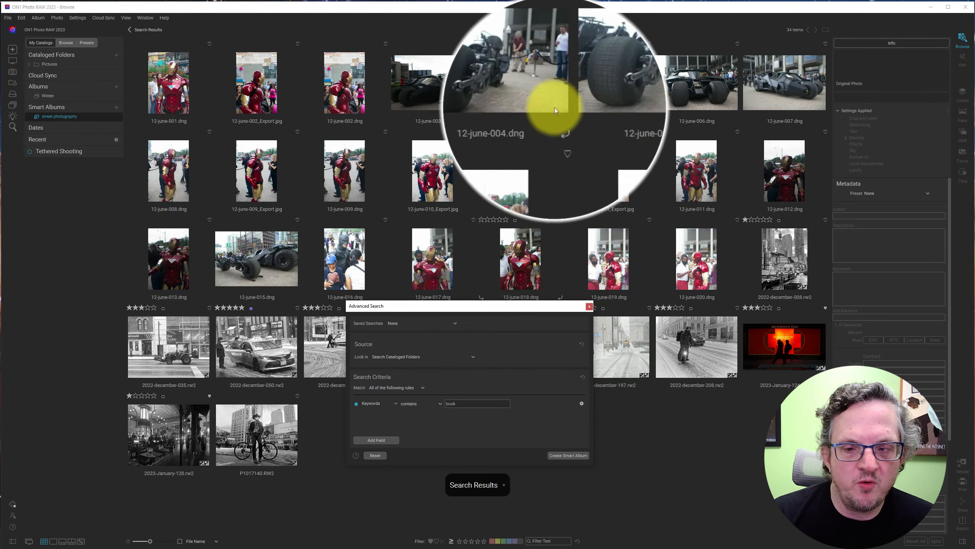
pyautogui.moveTo(433, 308); pyautogui.dragTo(494, 179)
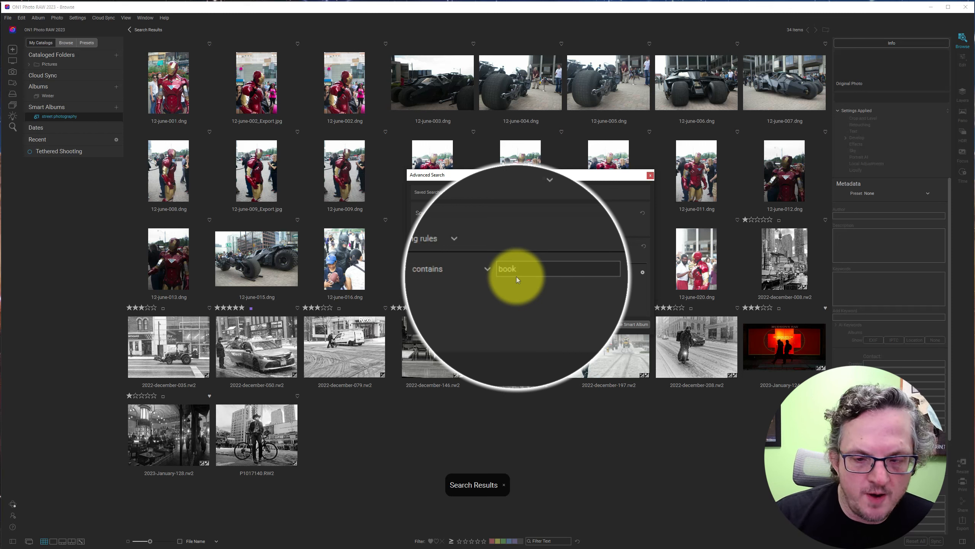
pyautogui.click(491, 270)
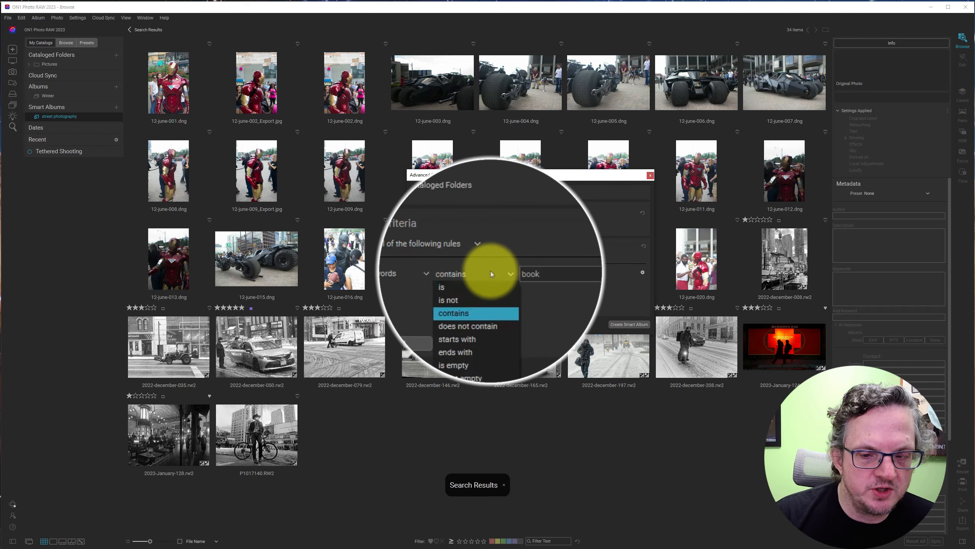
pyautogui.click(488, 281)
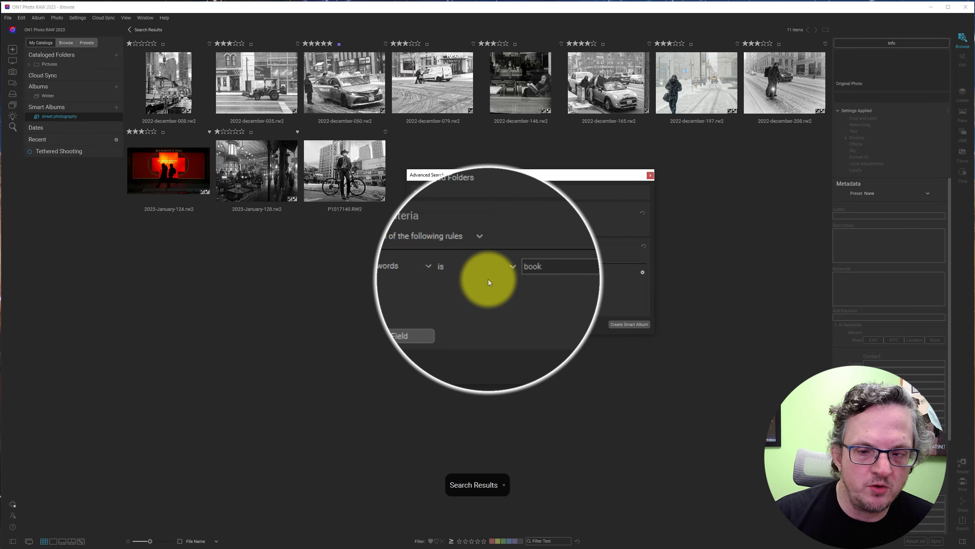
pyautogui.click(475, 273)
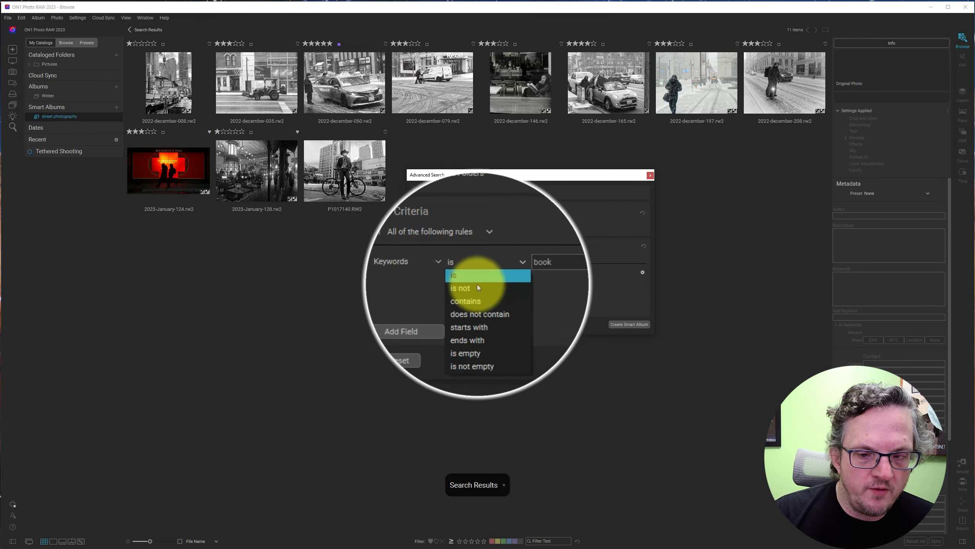
pyautogui.click(477, 290)
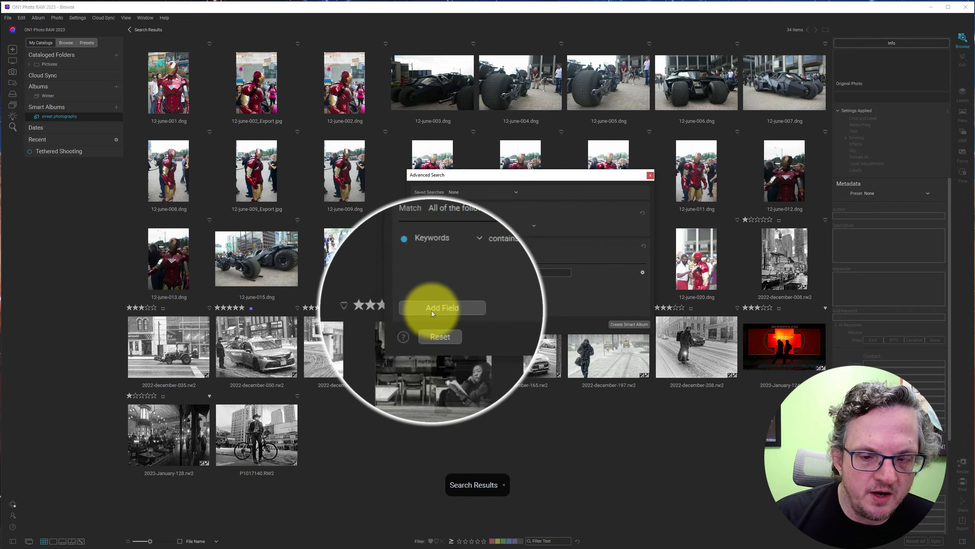
# Add a second search rule for Keywords is not comic book, using the suggested keyword
pyautogui.click(431, 310)
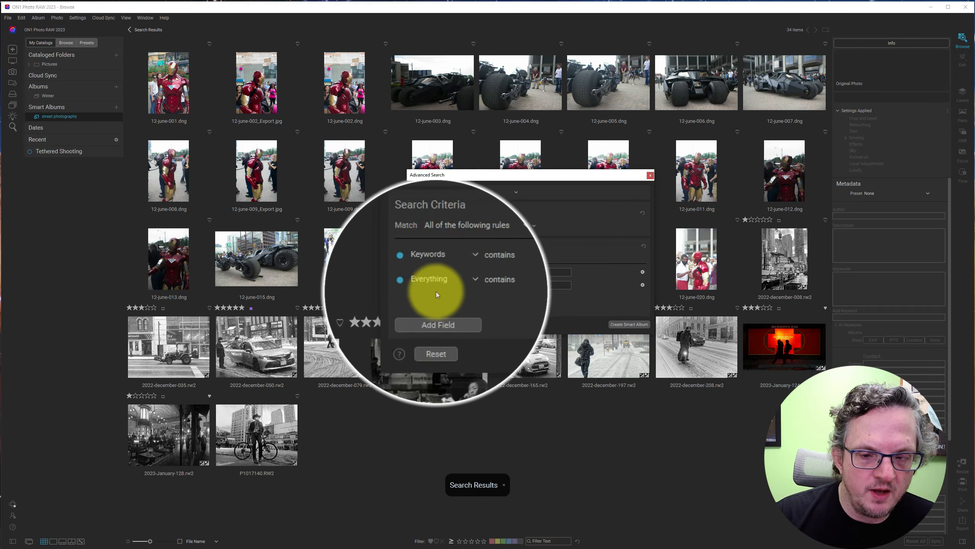
pyautogui.click(436, 286)
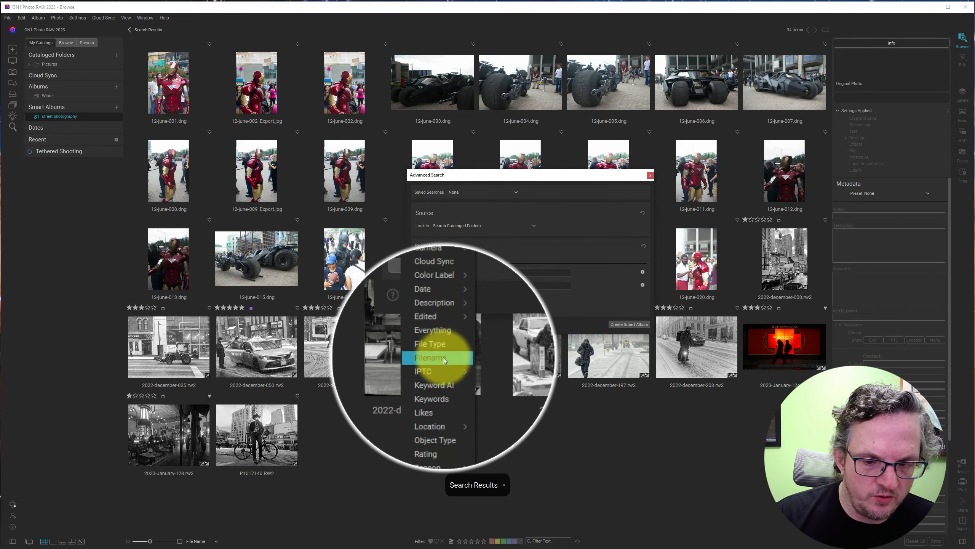
pyautogui.scroll(-5, 446, 346)
pyautogui.click(444, 379)
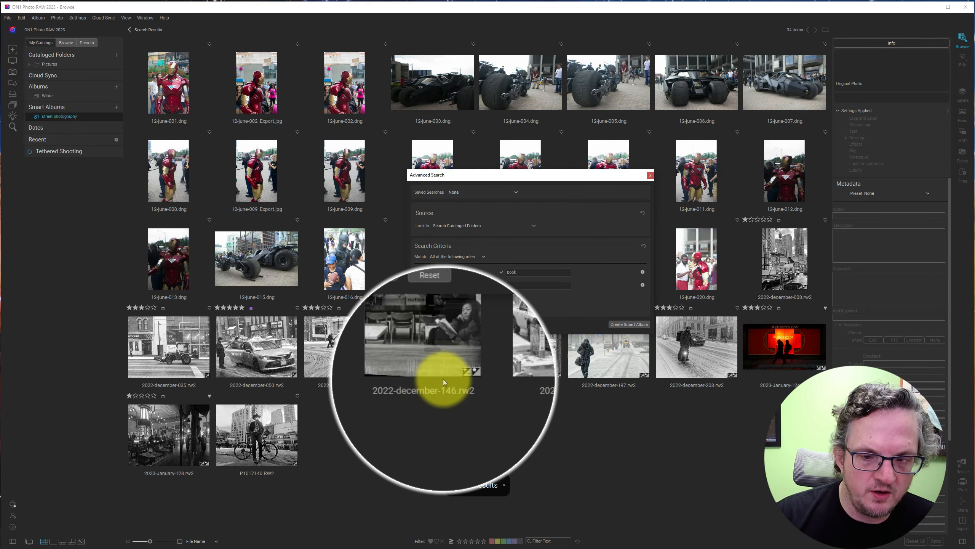
pyautogui.click(479, 284)
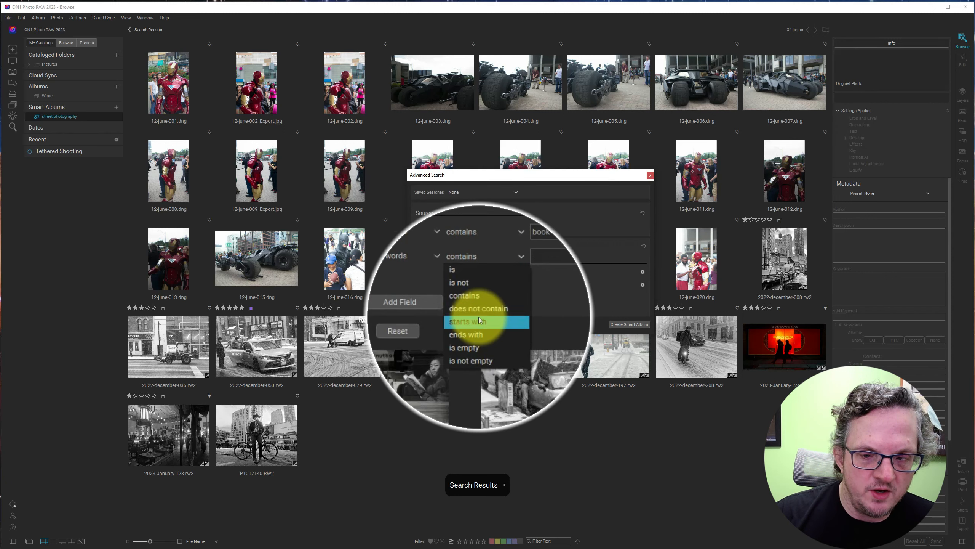
pyautogui.click(479, 314)
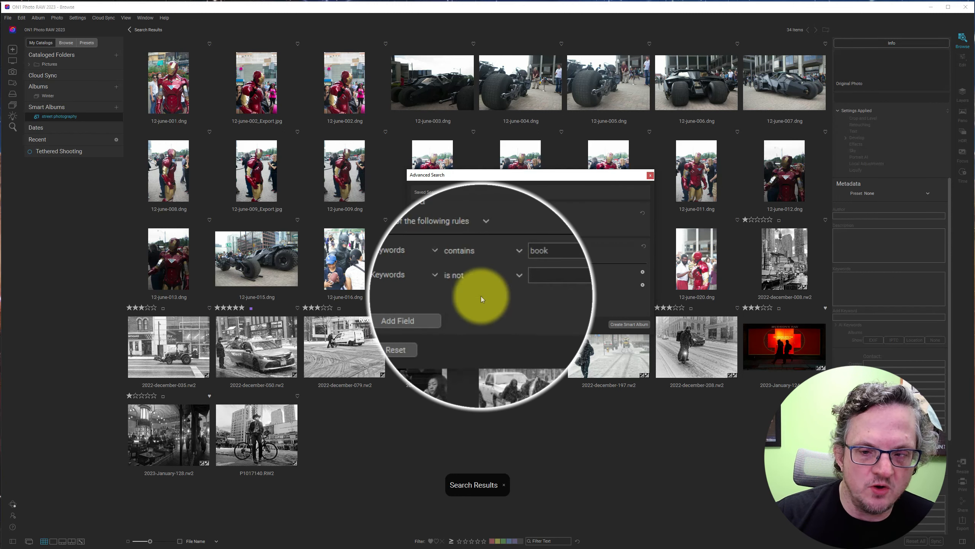
pyautogui.click(525, 286)
pyautogui.write('omi')
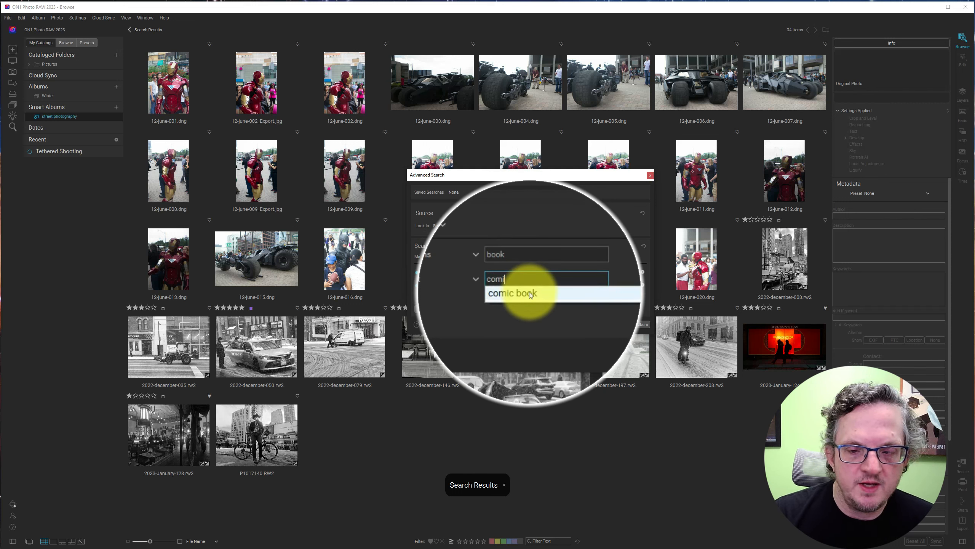
pyautogui.click(530, 294)
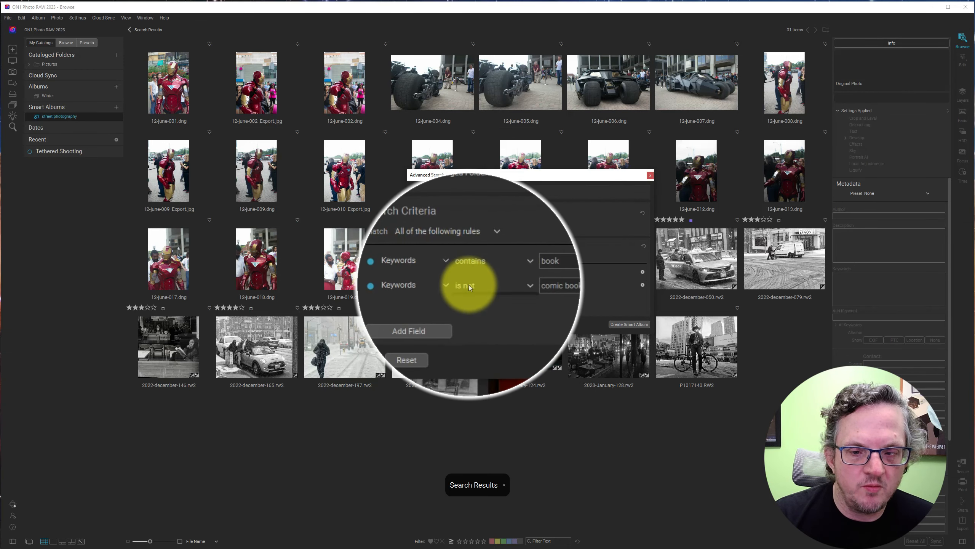
# Change the comic book rule's condition to "does not contain" and save the search as a smart album named Book
pyautogui.click(468, 285)
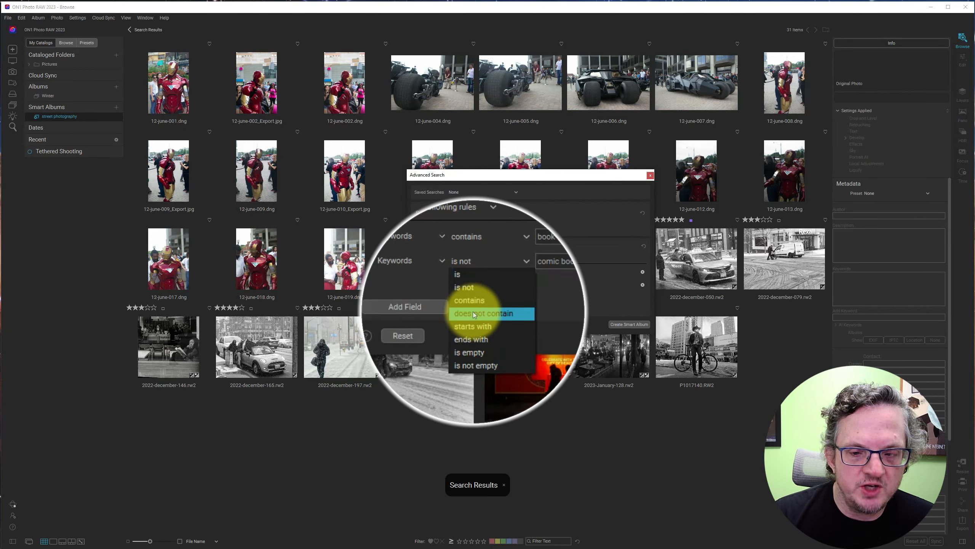
pyautogui.click(474, 313)
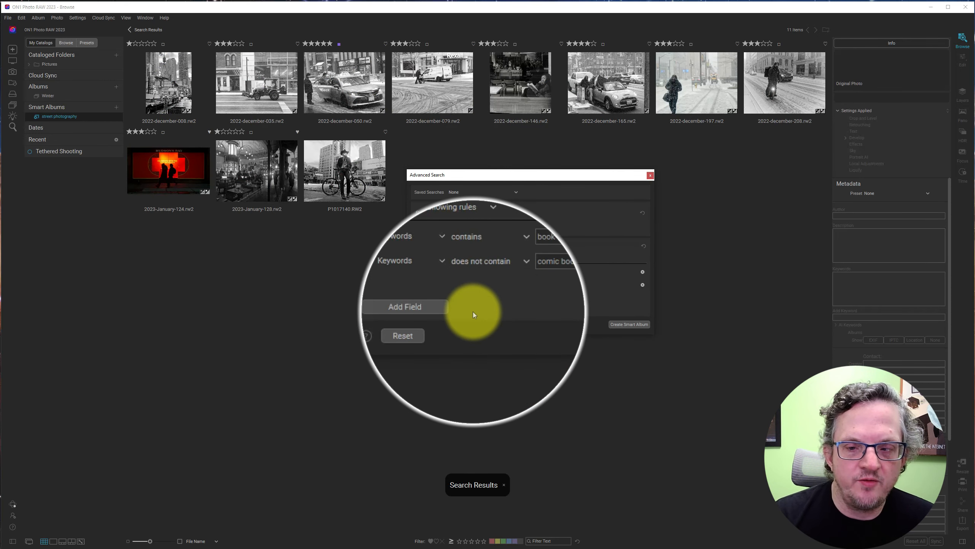
pyautogui.click(628, 324)
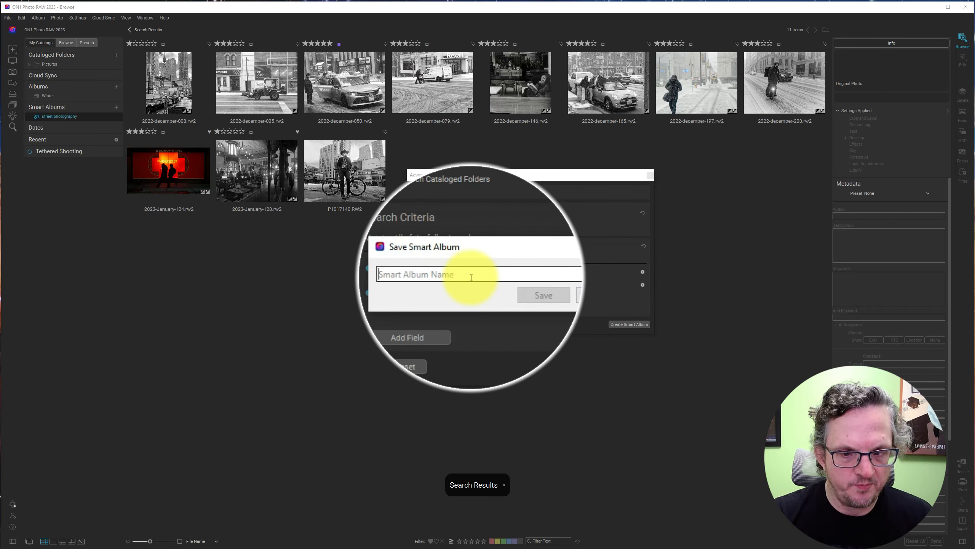
pyautogui.write('Book')
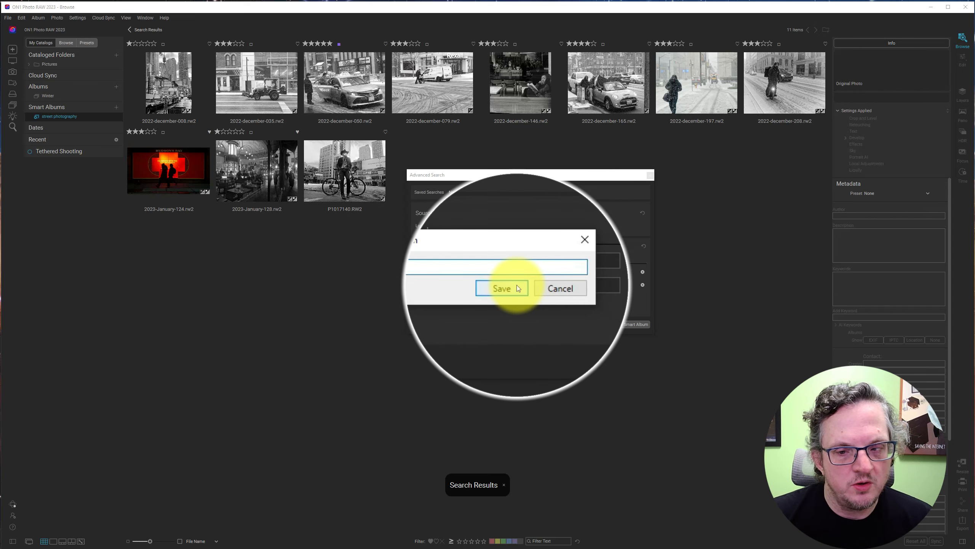
pyautogui.click(505, 286)
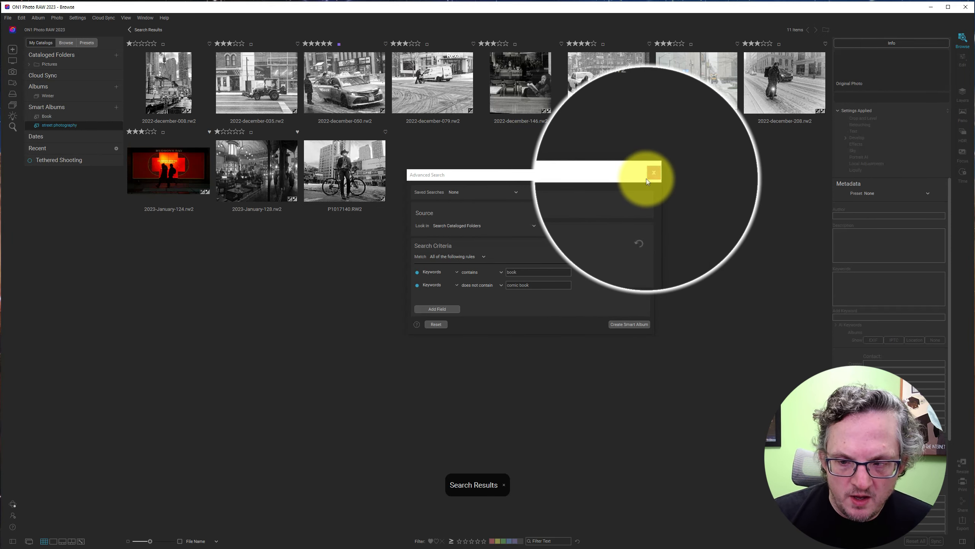
pyautogui.click(650, 176)
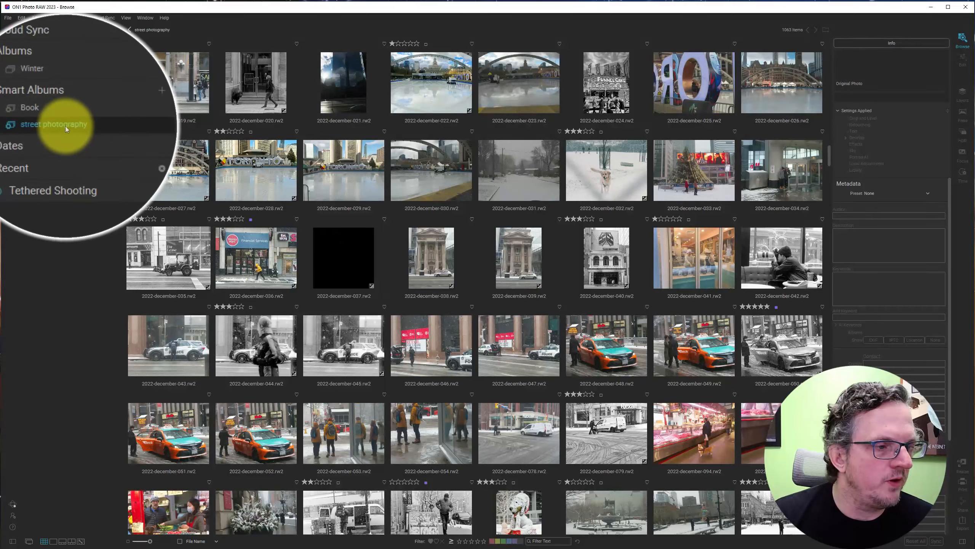
# View the Book smart album, and open the 08 August folder under 2022 in the cataloged Pictures folder
pyautogui.click(51, 116)
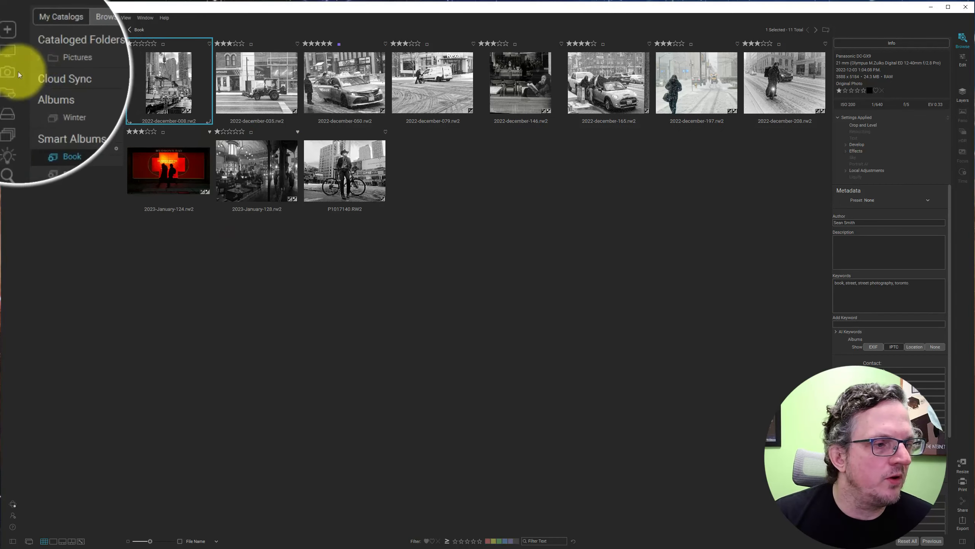
pyautogui.click(29, 63)
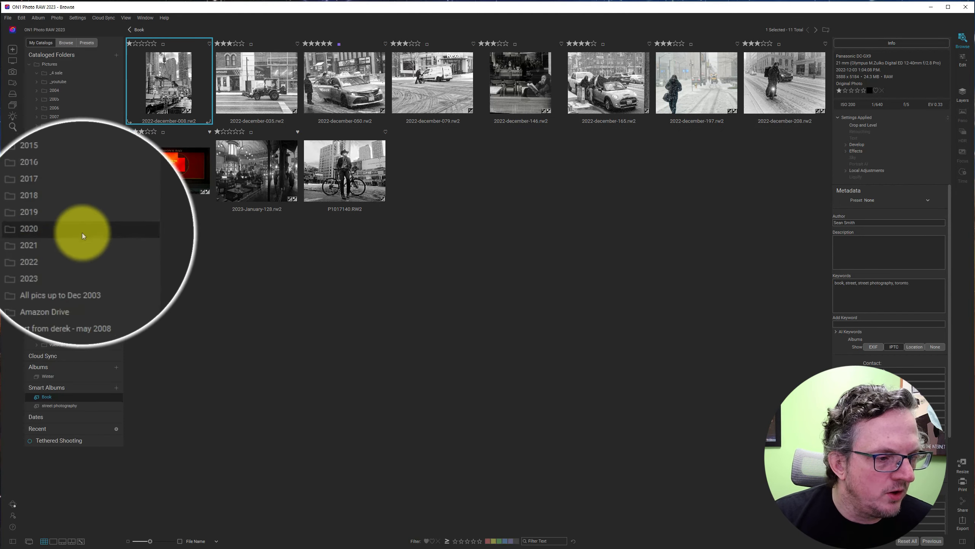
pyautogui.click(36, 249)
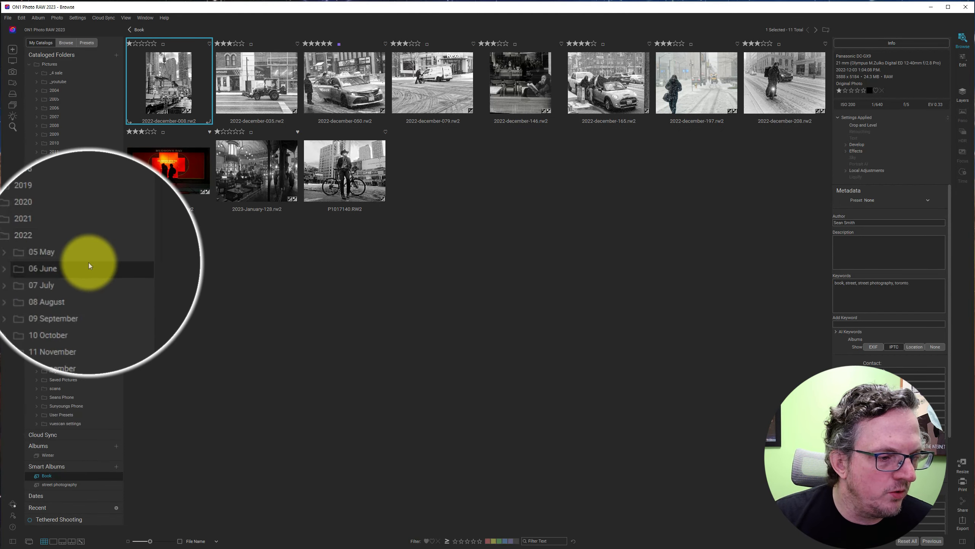
pyautogui.click(71, 284)
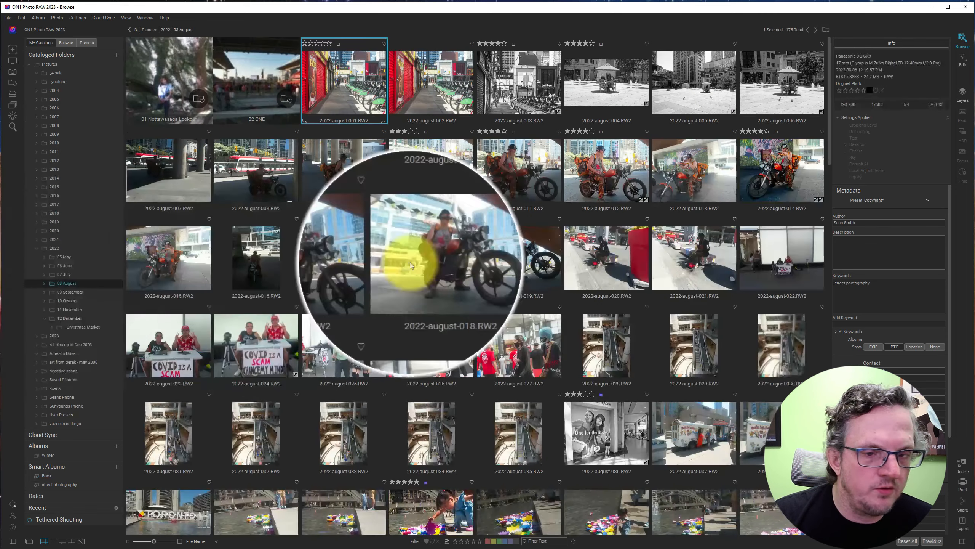
# Add the keyword book to the black-and-white photo 2022-august-136.RW2 and check the Book smart album for it
pyautogui.scroll(-2, 573, 287)
pyautogui.scroll(-5, 573, 285)
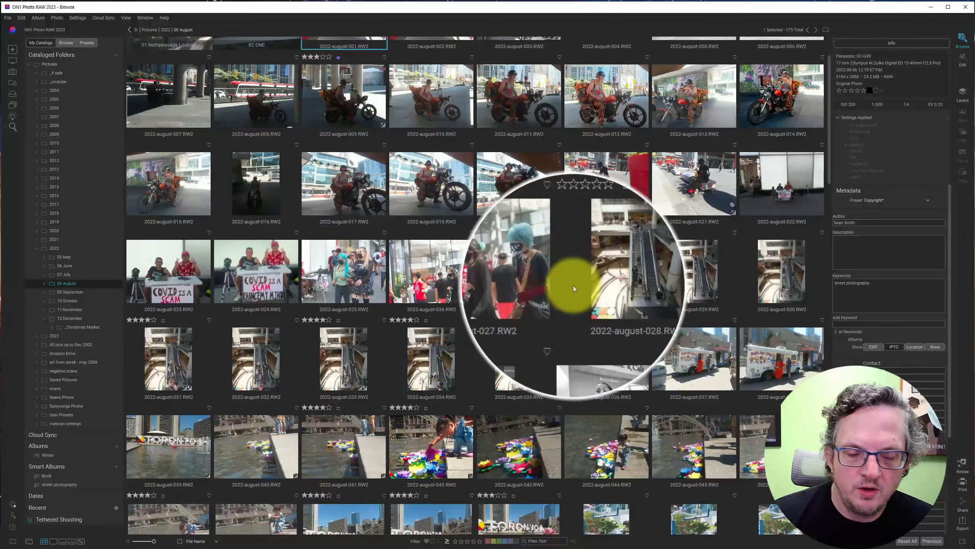
pyautogui.scroll(-12, 573, 285)
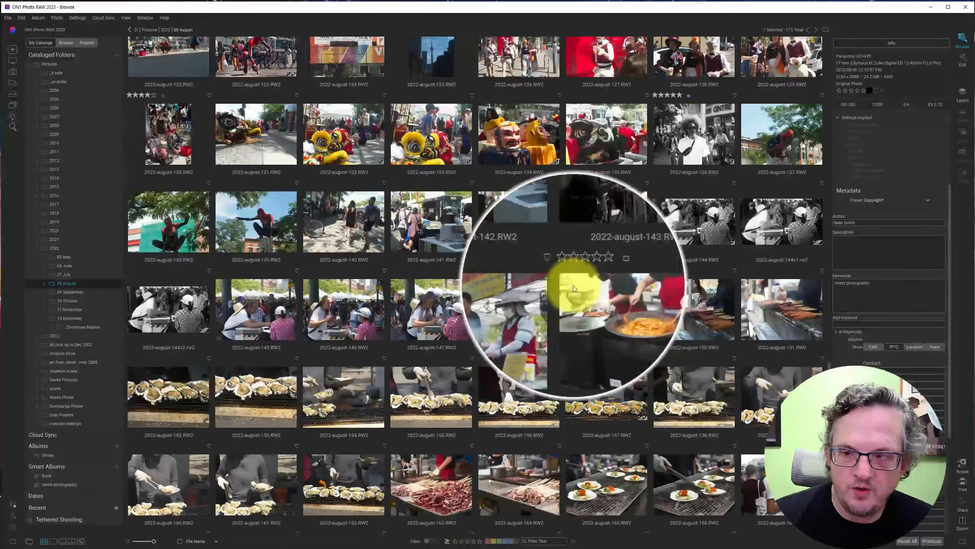
pyautogui.click(704, 133)
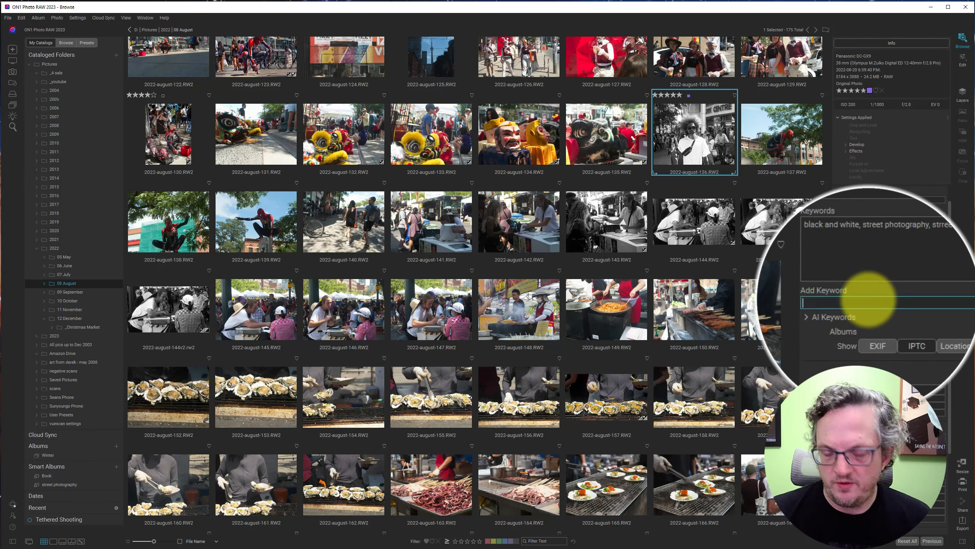
pyautogui.click(870, 301)
pyautogui.write('book')
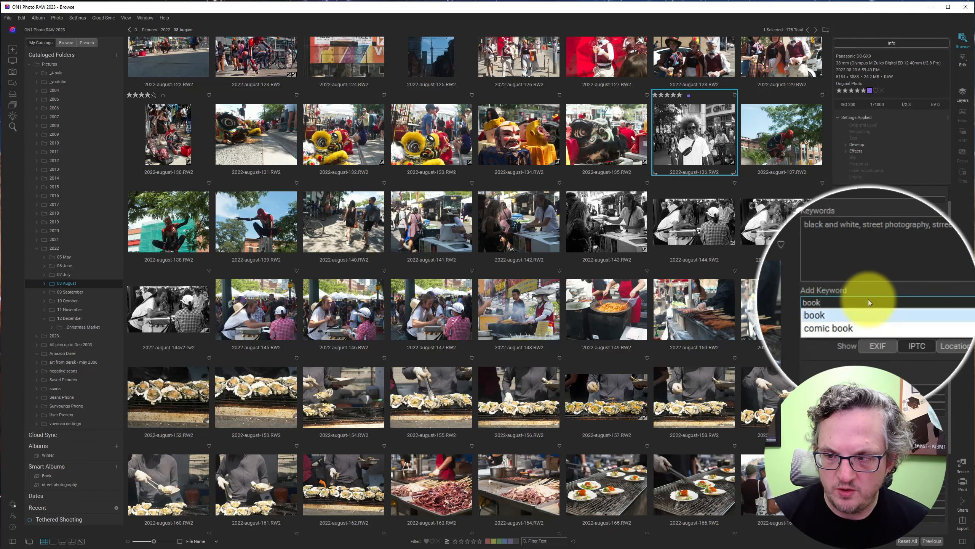
pyautogui.press('Return')
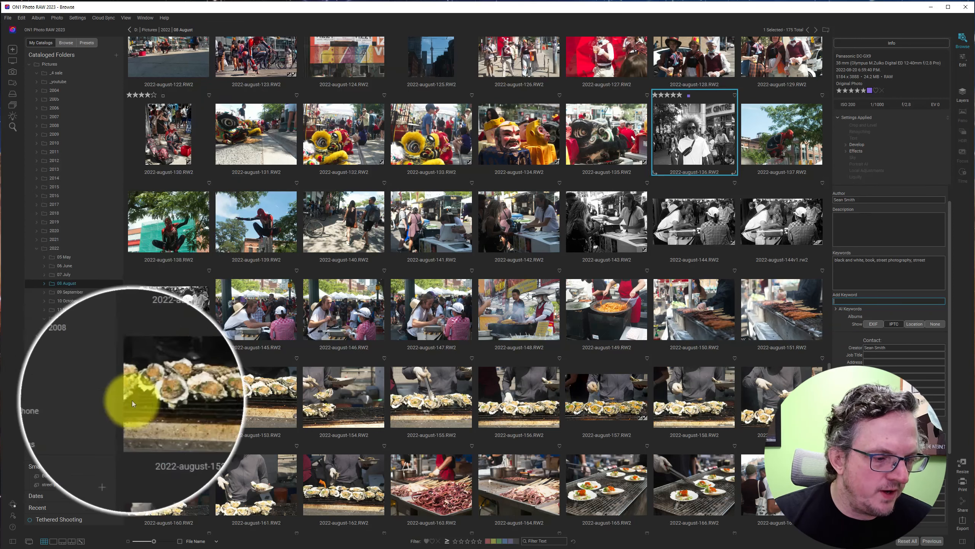
pyautogui.click(56, 477)
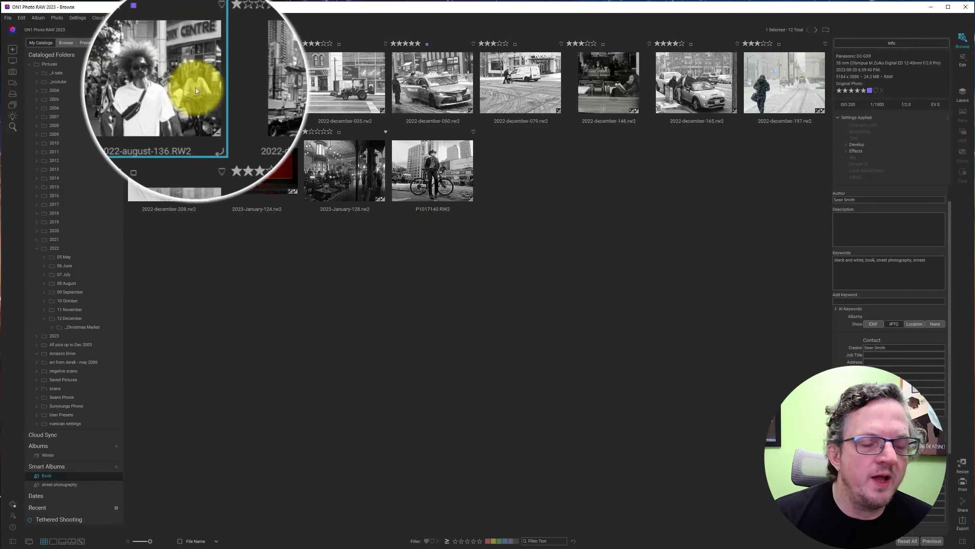
pyautogui.click(543, 310)
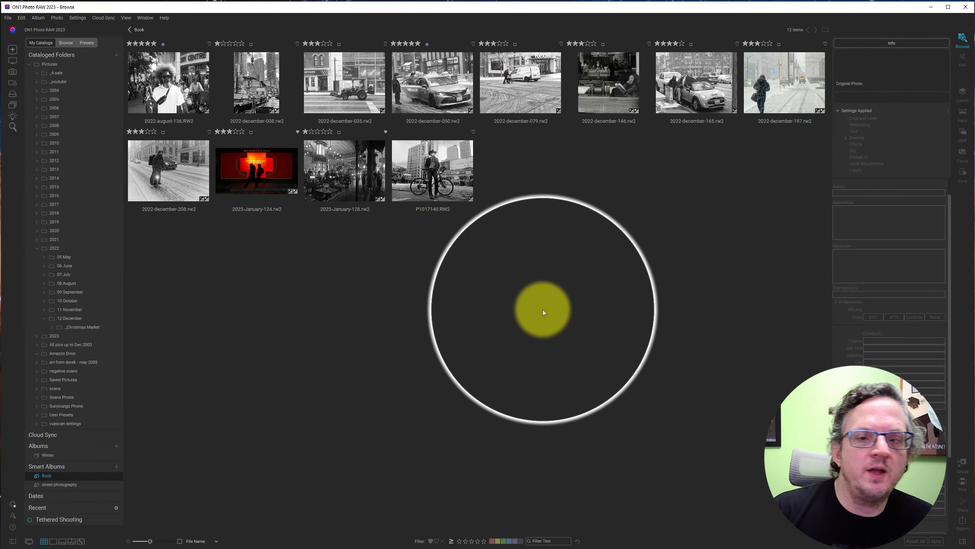